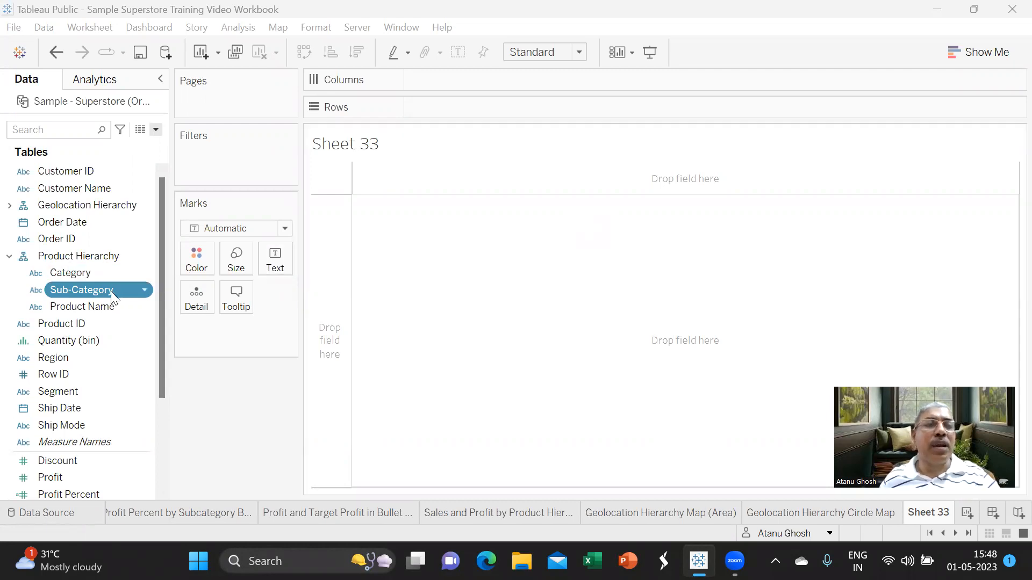
Build a chart with Sub-Category on columns and Sales on rows
mouse_move(111, 291)
left_mouse_down()
mouse_move(373, 144)
mouse_move(462, 79)
mouse_move(478, 81)
left_mouse_up()
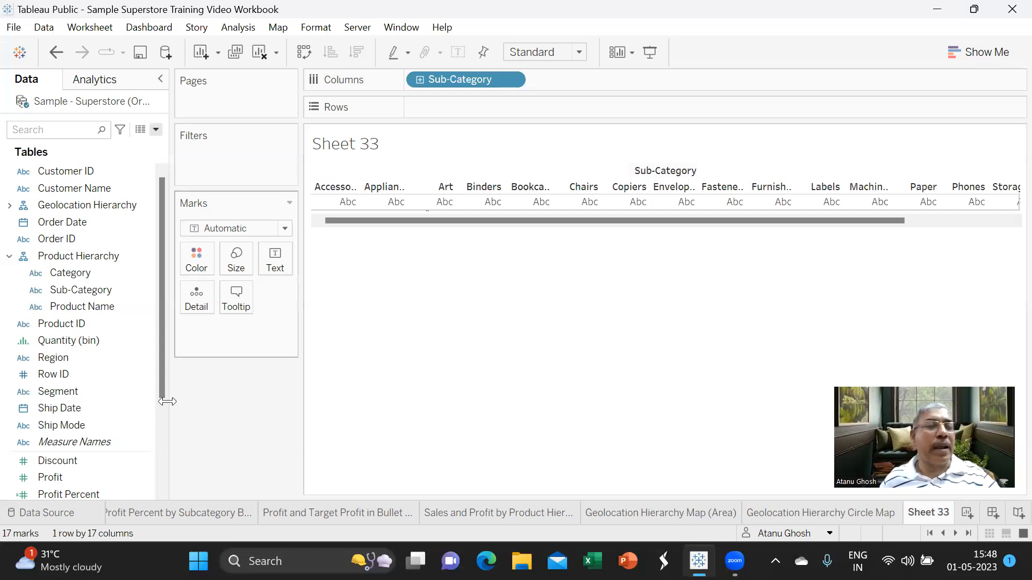
scroll(143, 438, "down", 1)
left_click(67, 477)
left_click_drag(66, 474, 443, 104)
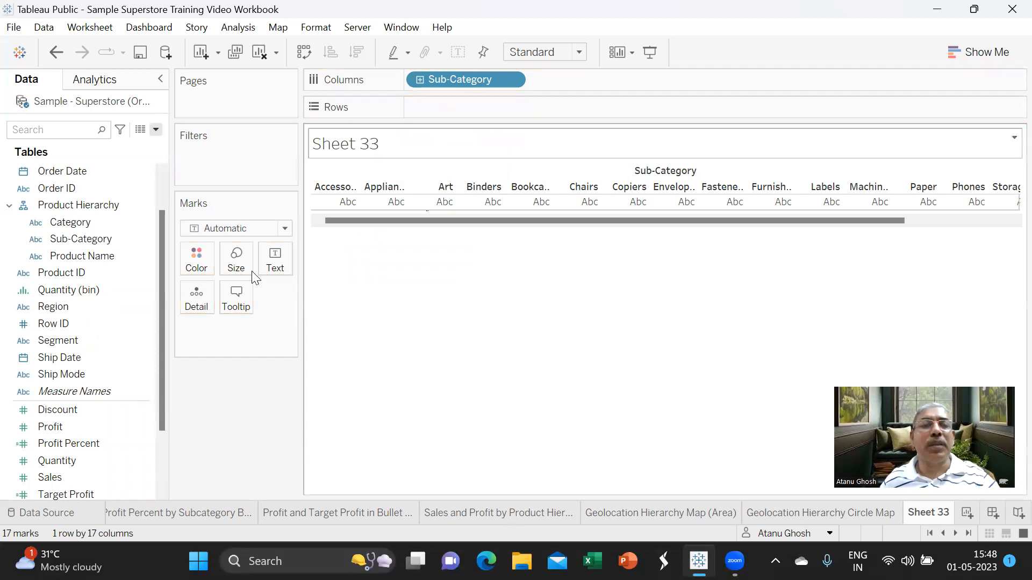
left_click_drag(55, 477, 441, 106)
Convert the chart to horizontal bars and sort the sub-categories by Sales in descending order
left_click(973, 52)
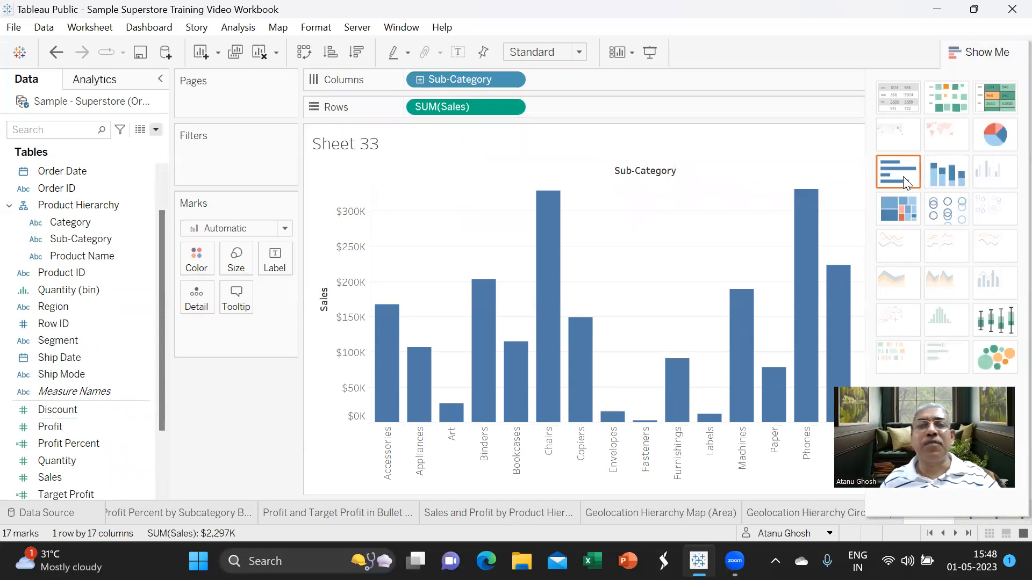
left_click(903, 177)
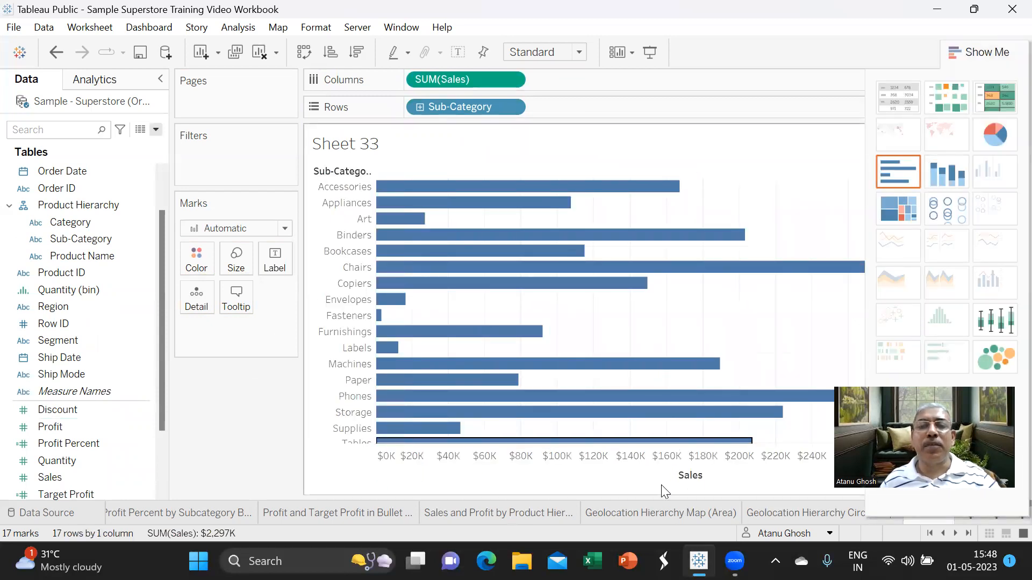
left_click(713, 475)
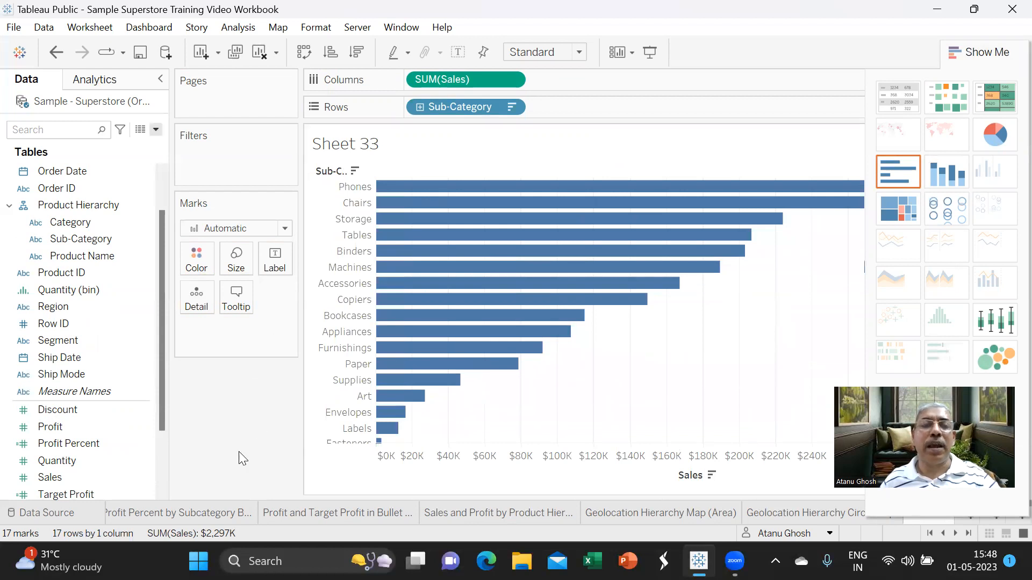
left_click(978, 52)
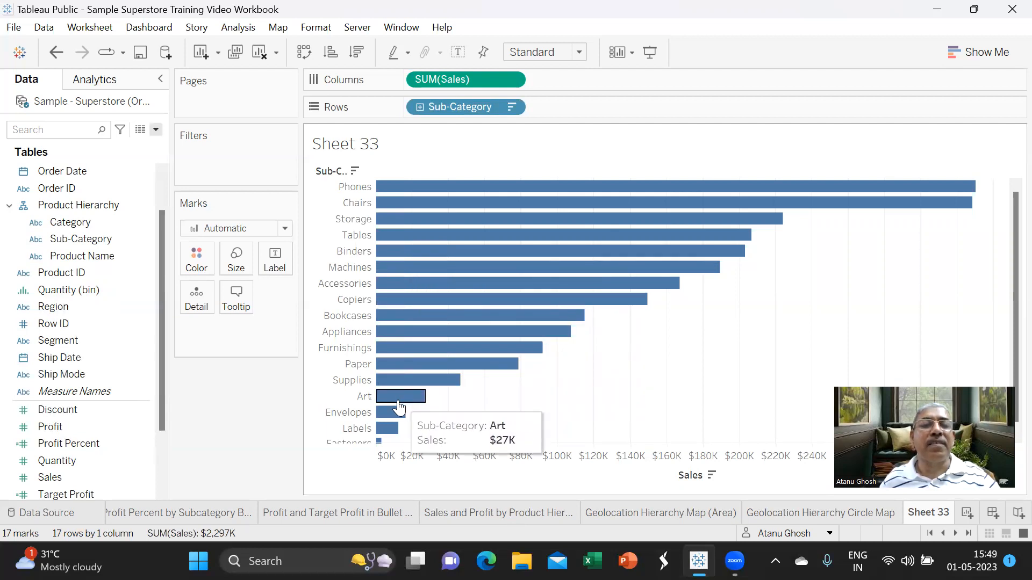
scroll(394, 426, "down", 1)
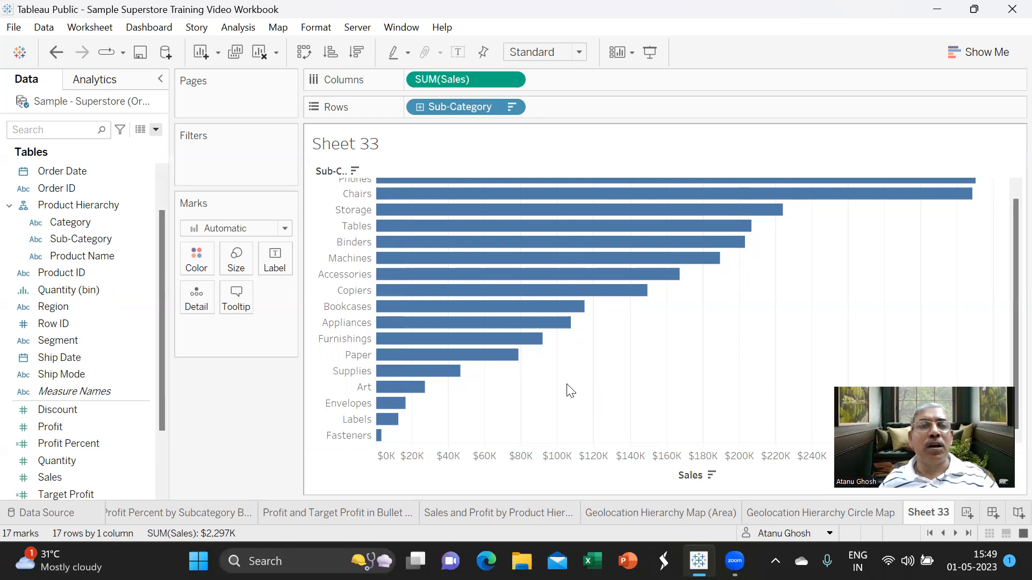
scroll(571, 391, "up", 1)
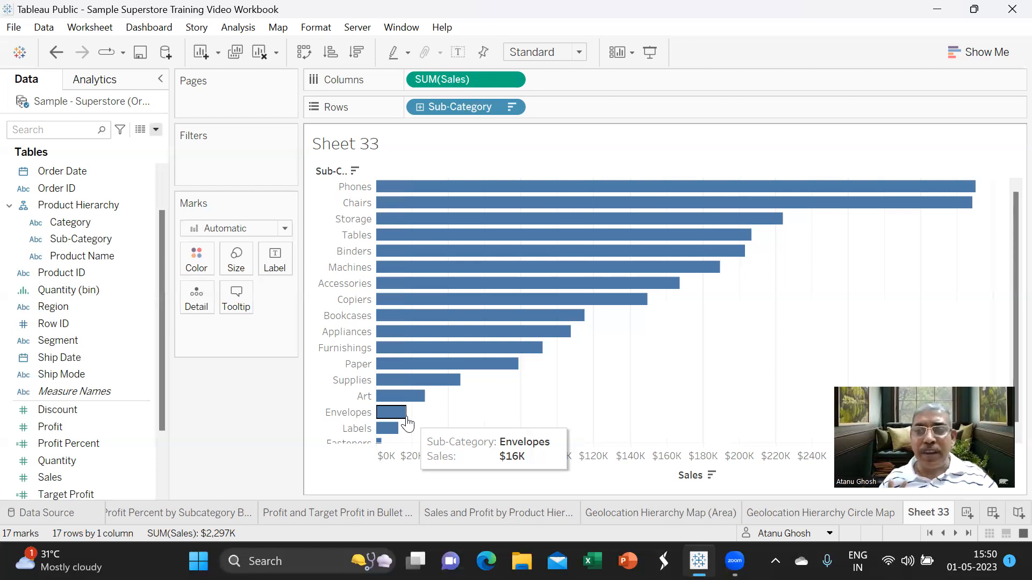
Remove Sub-Category and Sales from the shelves to clear the sheet
left_click_drag(445, 107, 252, 395)
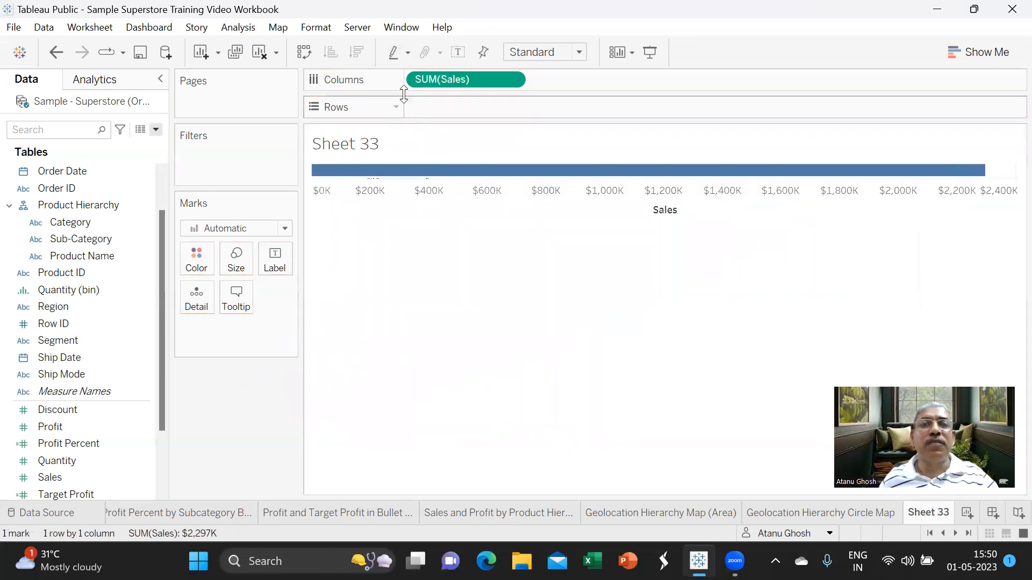
left_click_drag(427, 83, 197, 426)
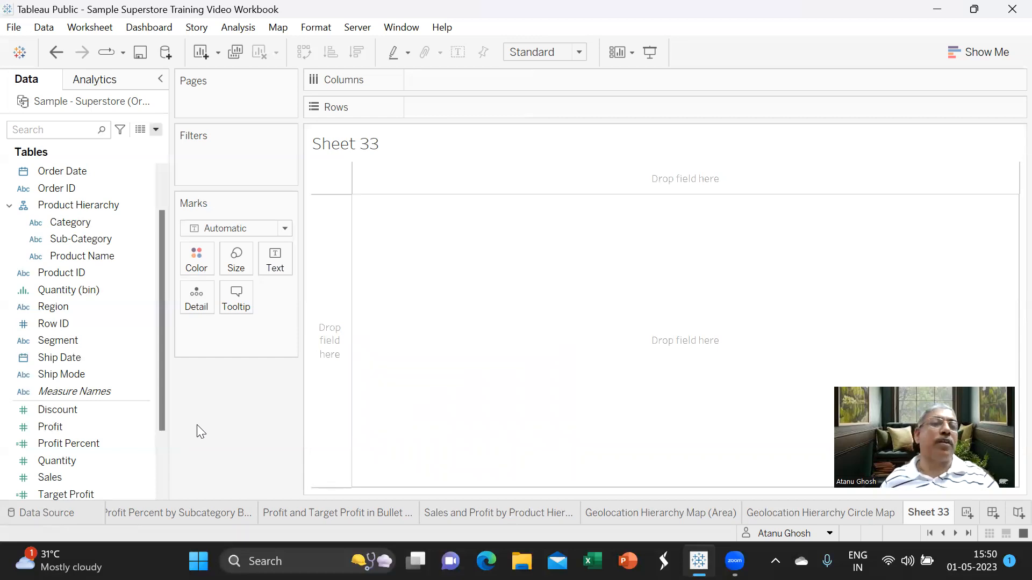
Start creating a group from the Sub-Category field and name it "Sub-Category with Stationary"
left_click(144, 241)
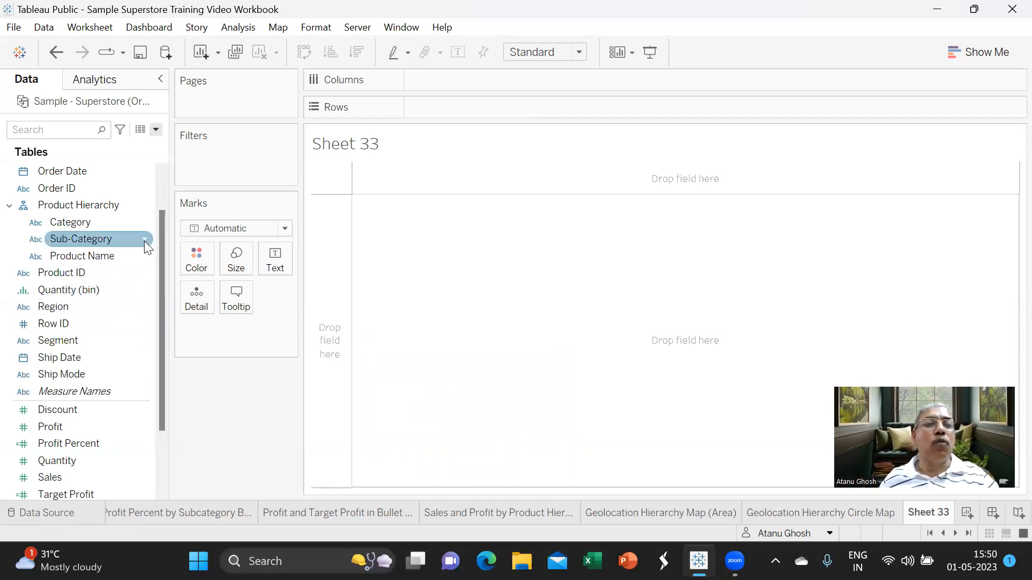
left_click(144, 240)
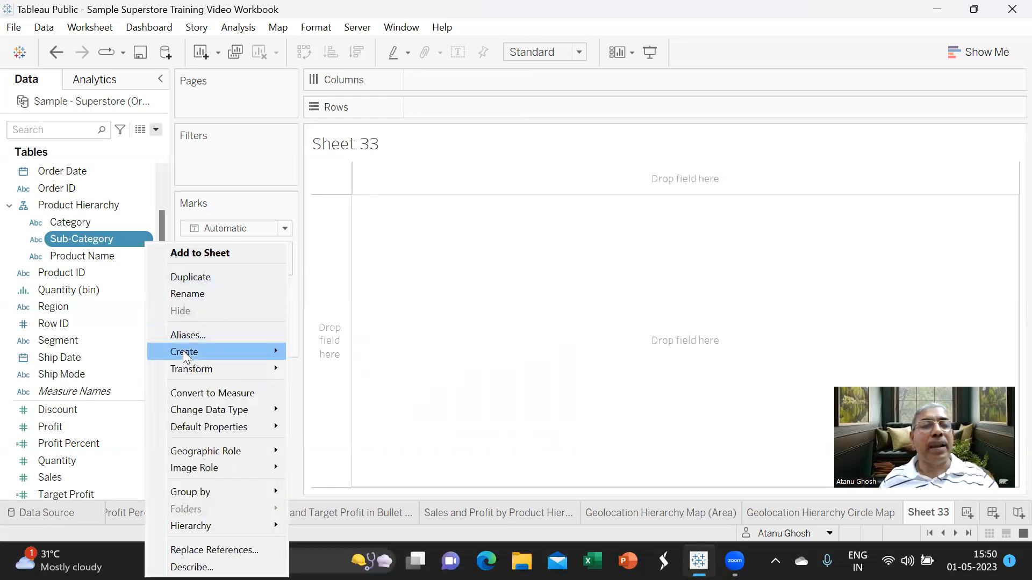
mouse_move(183, 351)
left_click(317, 369)
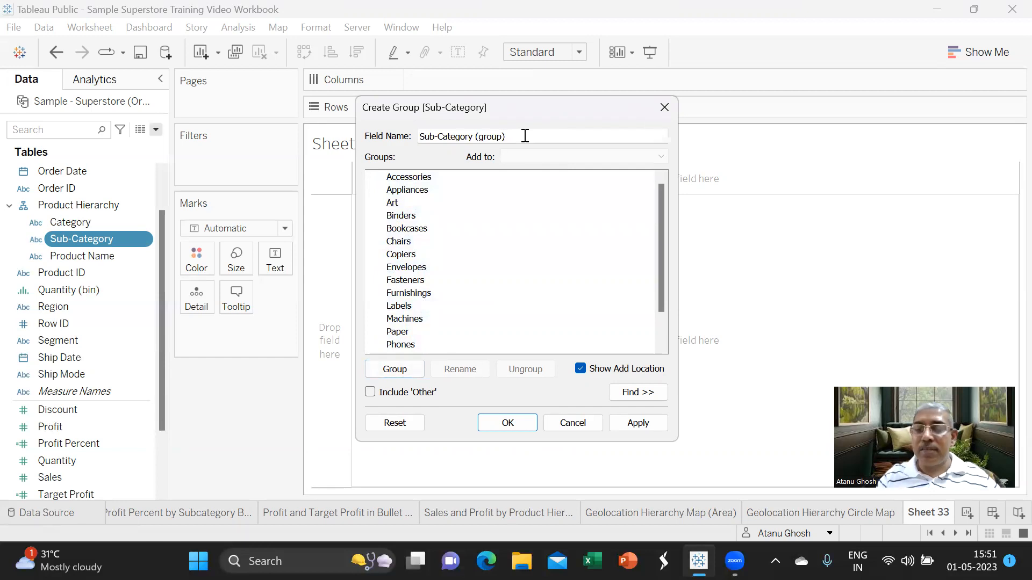
key("BackSpace")
key("BackSpace")
key("BackSpace")
key("BackSpace")
key("BackSpace")
key("BackSpace")
key("BackSpace")
key("BackSpace")
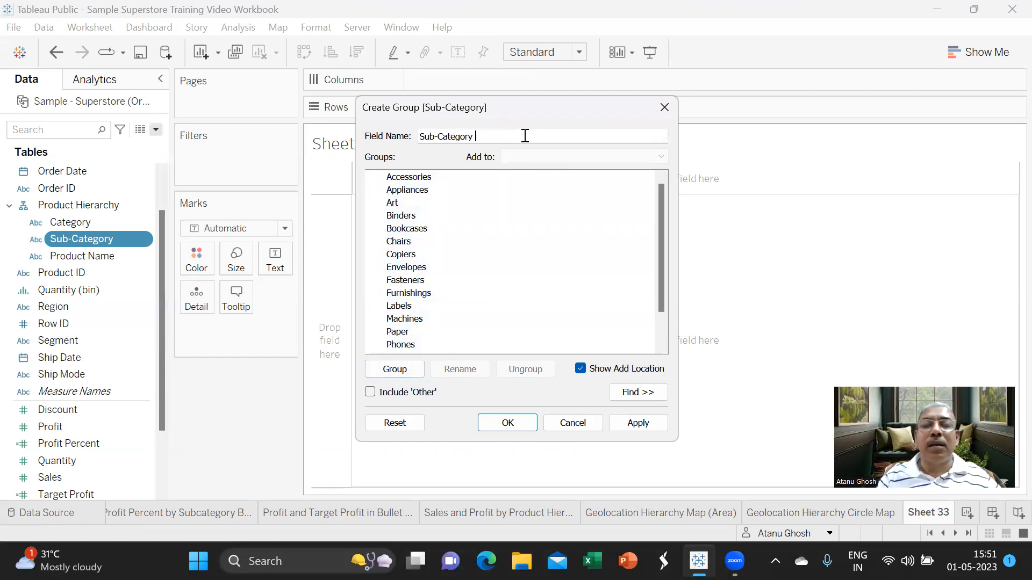
type("wit")
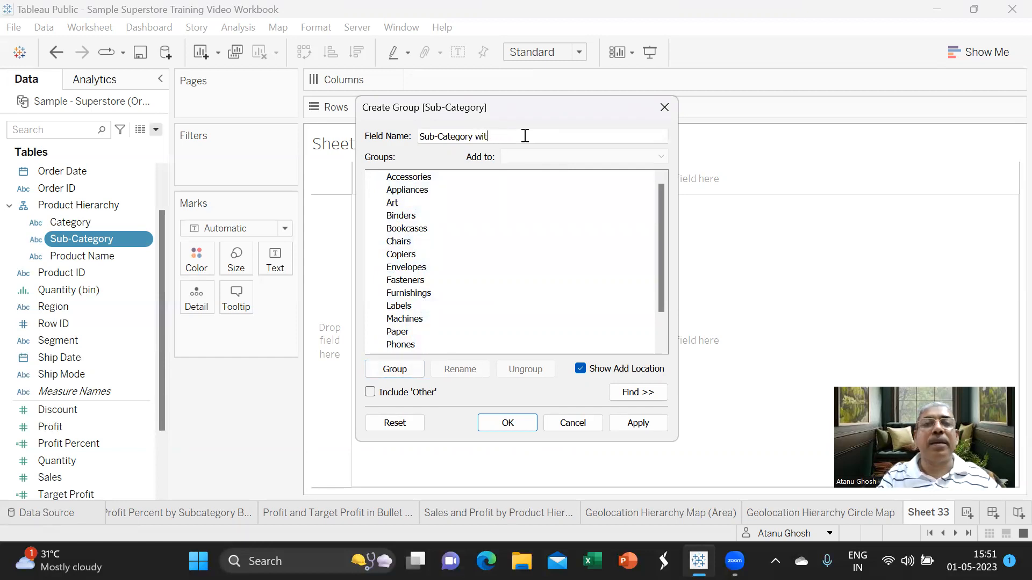
type("h Sta")
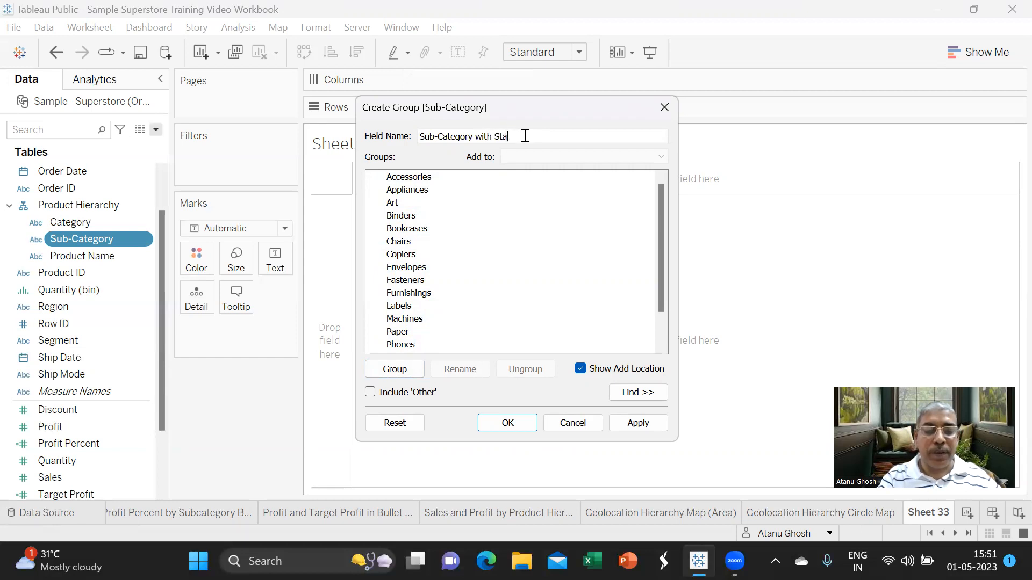
type("tionary")
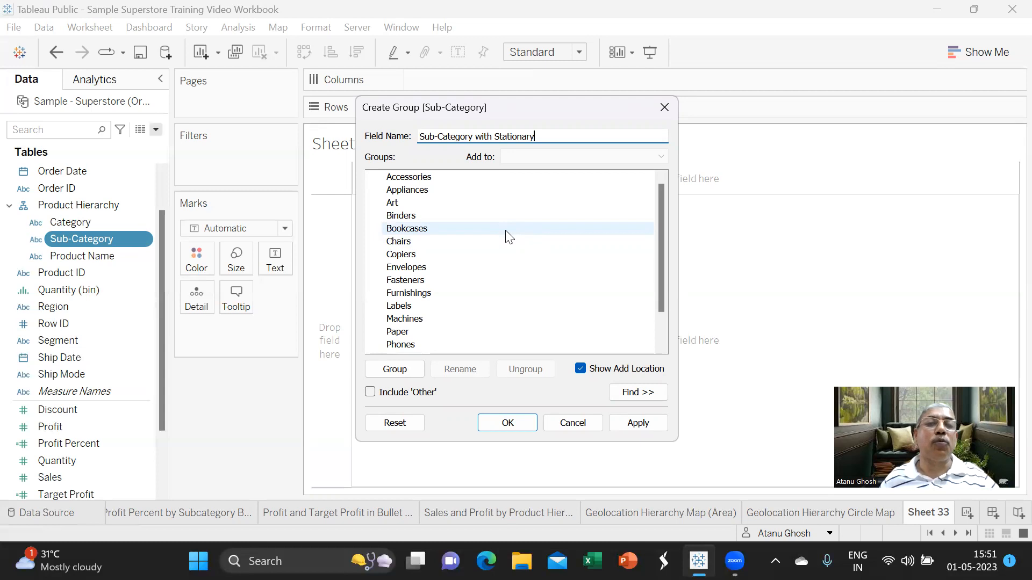
Select Copiers, Envelopes, Fasteners, Labels, Paper and Supplies in the group definition and save the group field
left_click(471, 257)
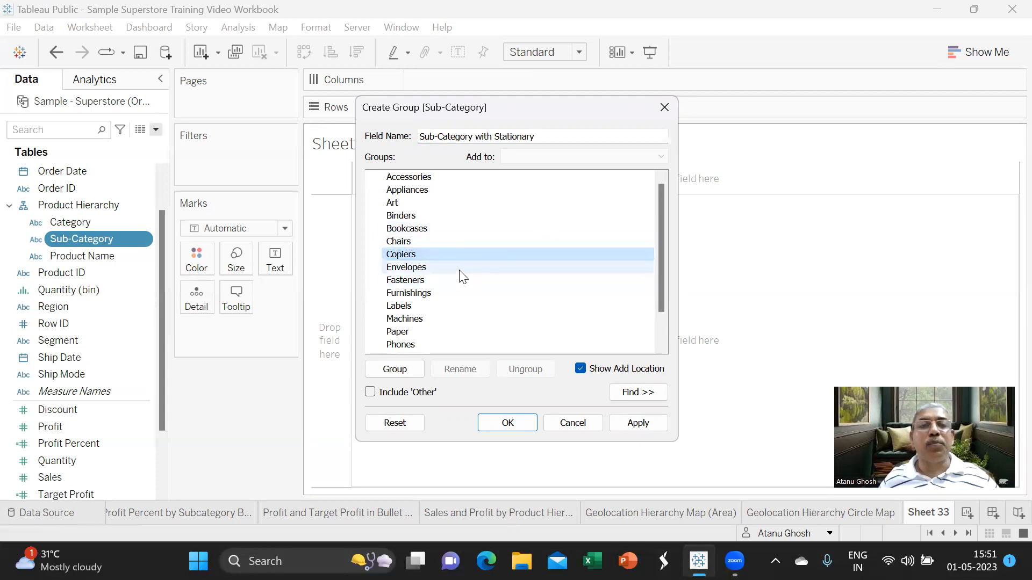
left_click(457, 272, "ctrl")
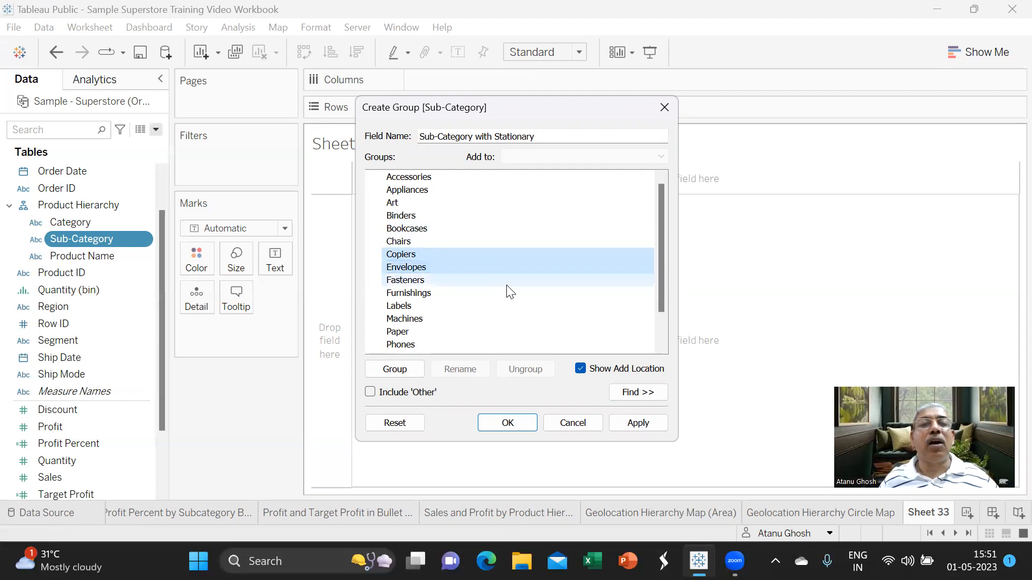
left_click(451, 279, "ctrl")
left_click(448, 307, "ctrl")
left_click(436, 331, "ctrl")
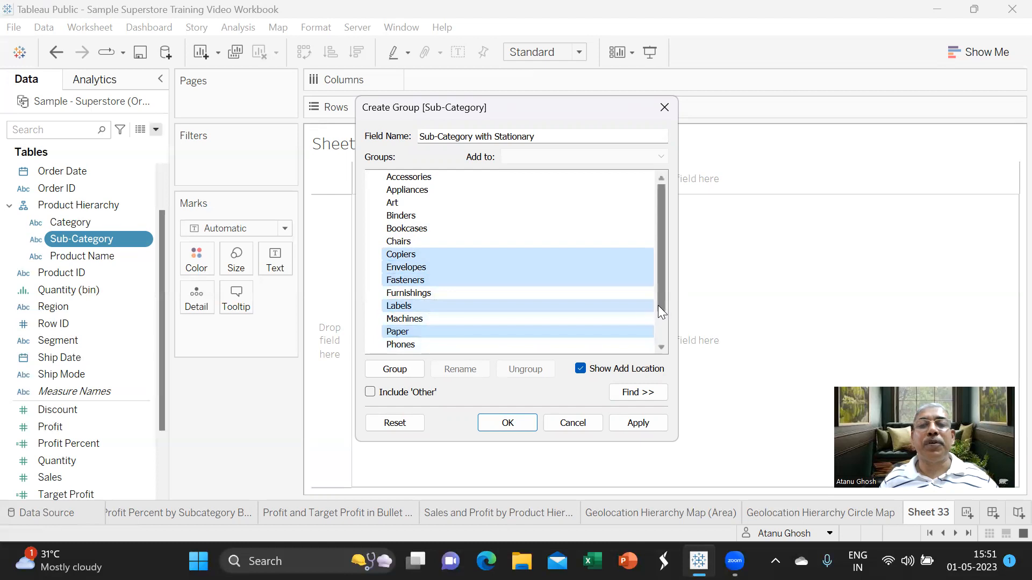
left_click_drag(657, 303, 658, 335)
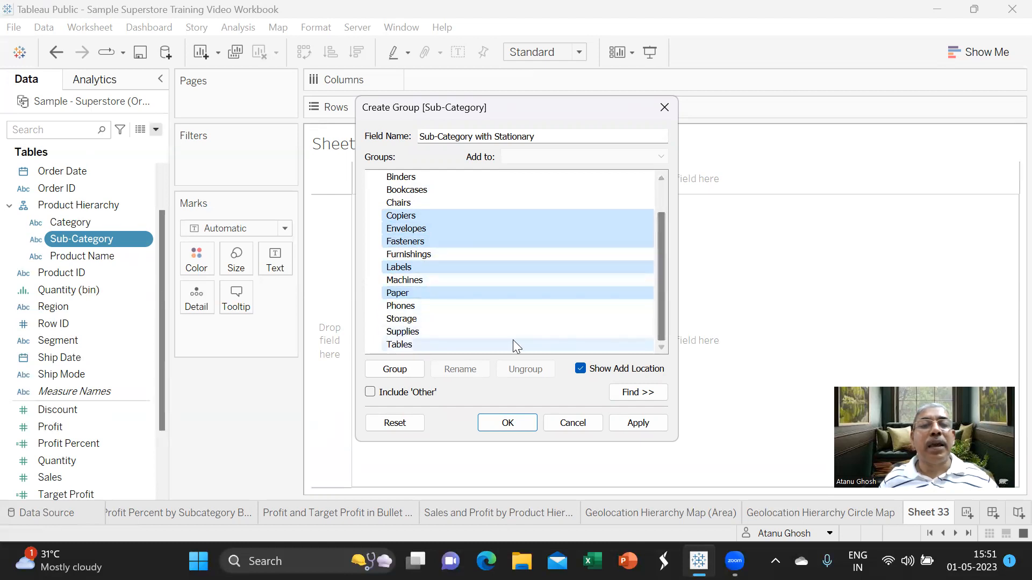
left_click(478, 332, "ctrl")
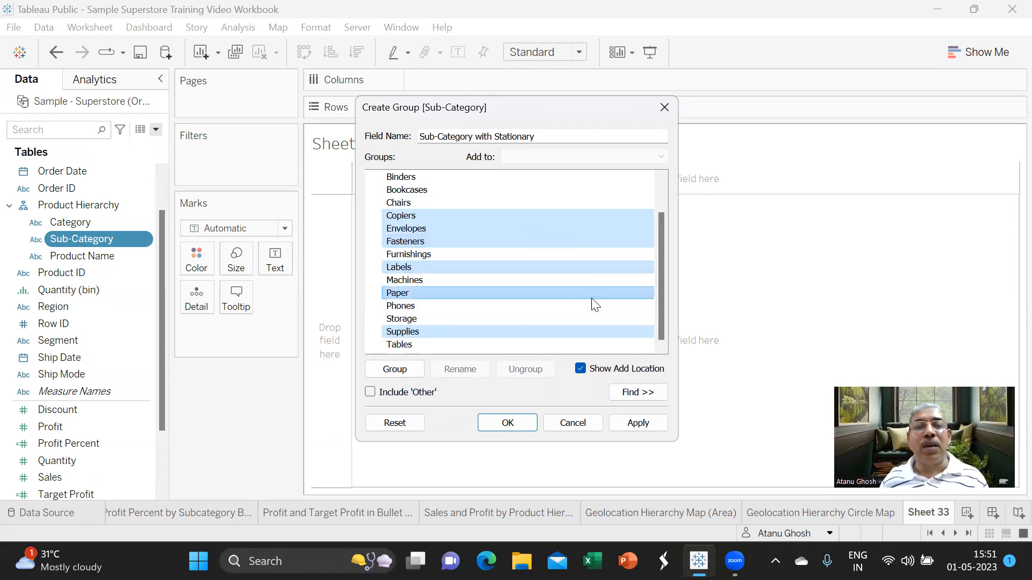
left_click(638, 423)
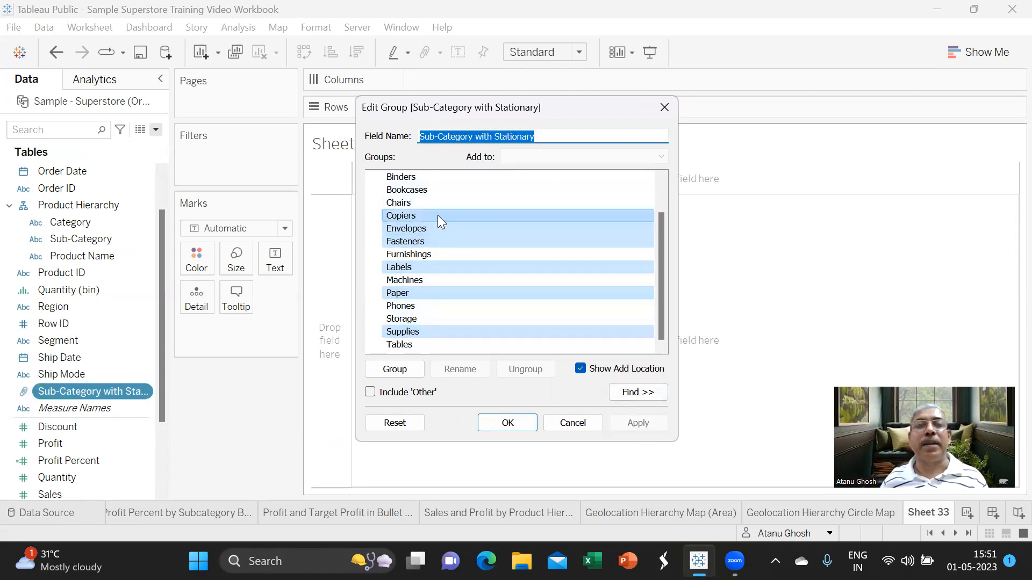
left_click(508, 423)
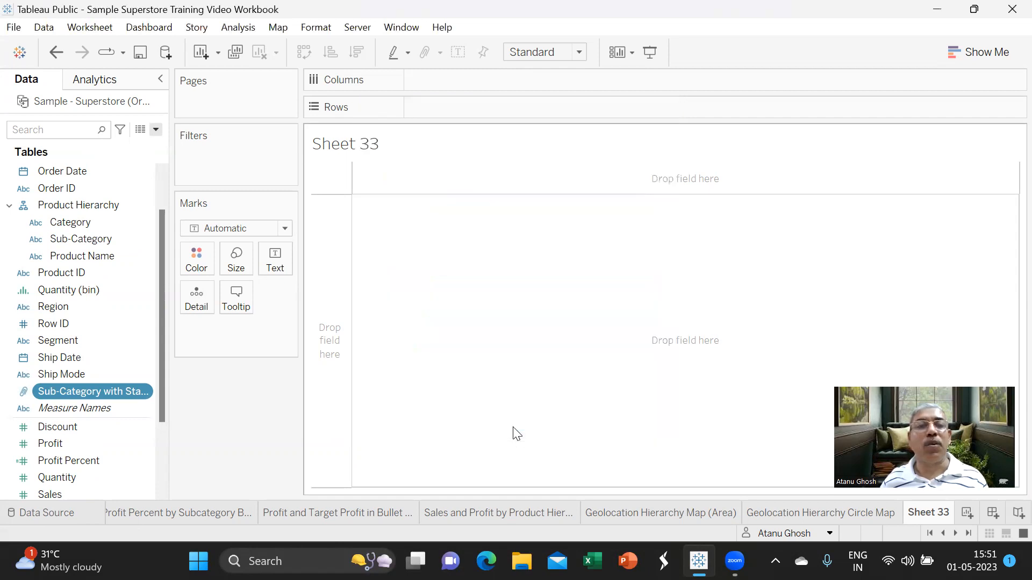
Open the Sub-Category with Stationary group field for editing
left_click(143, 395)
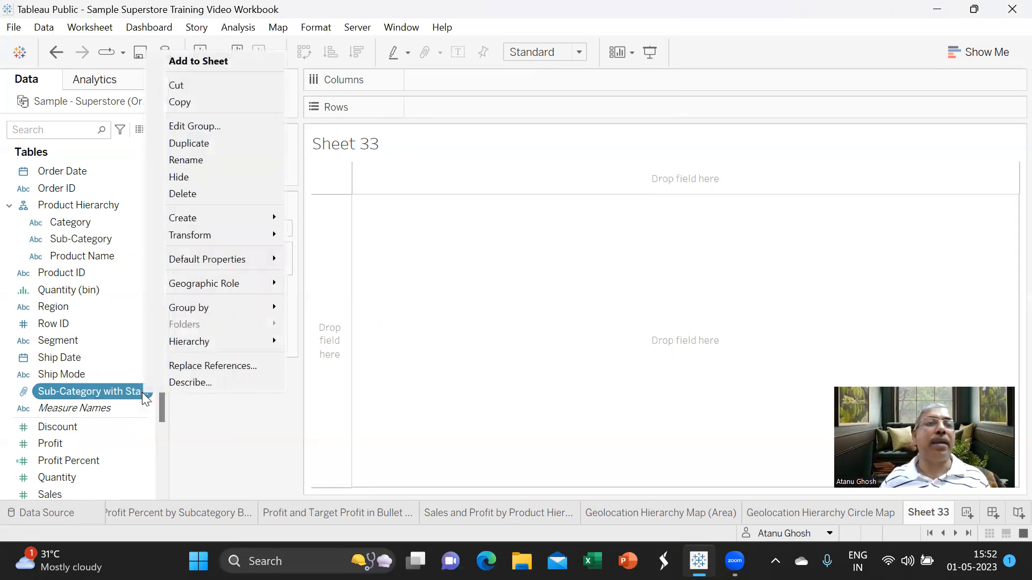
left_click(194, 125)
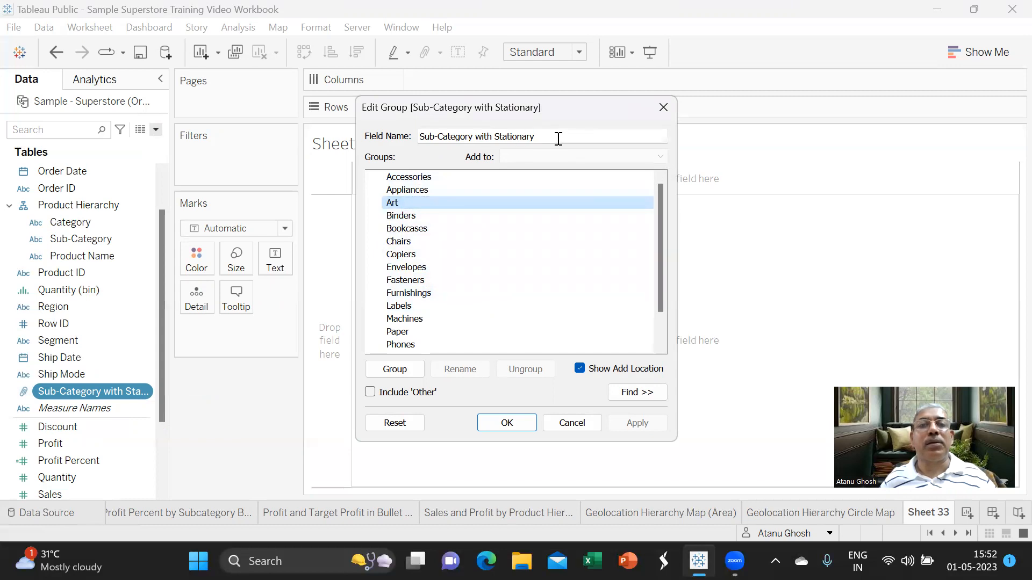
left_click(572, 423)
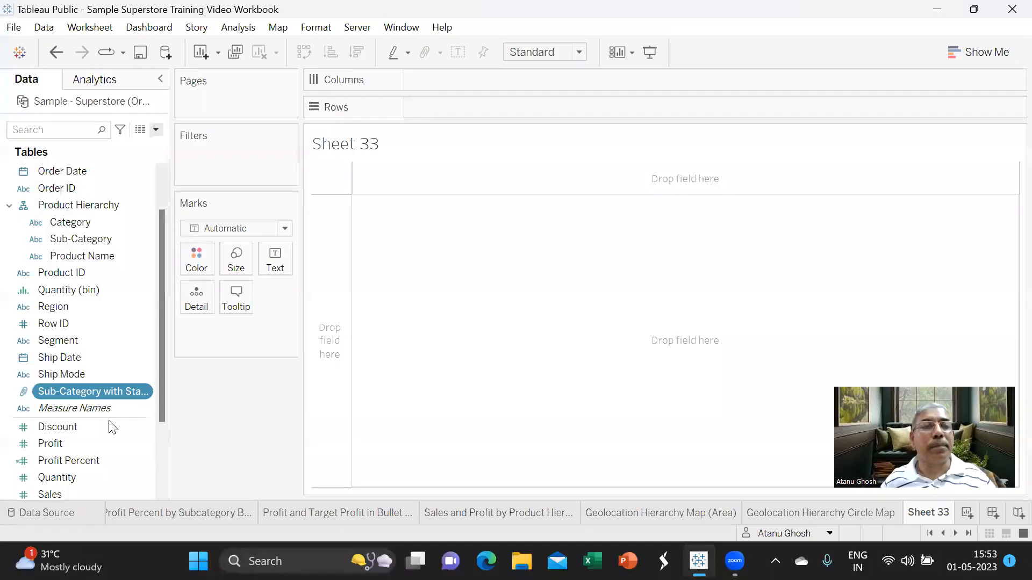
right_click(144, 391)
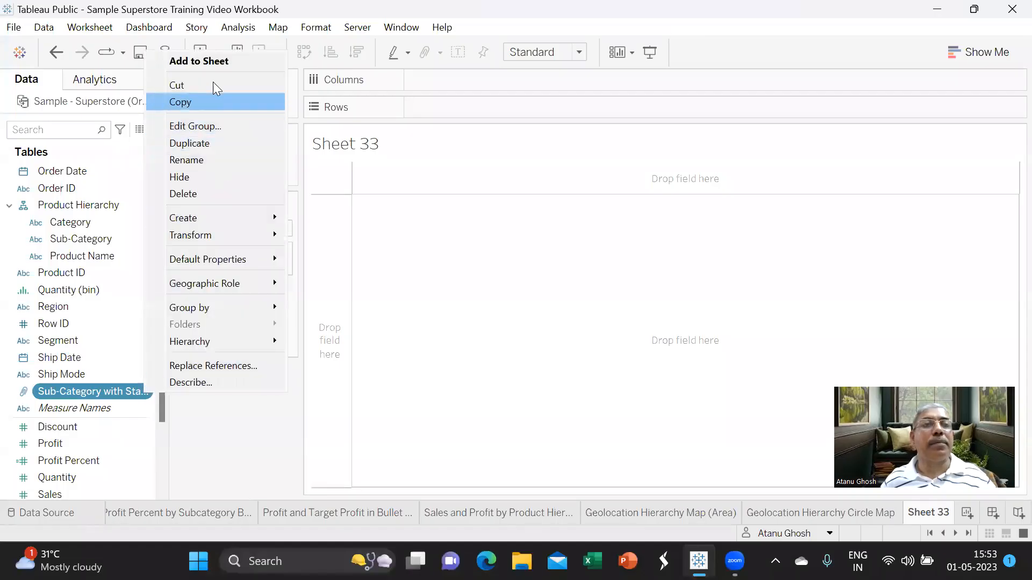
left_click(195, 125)
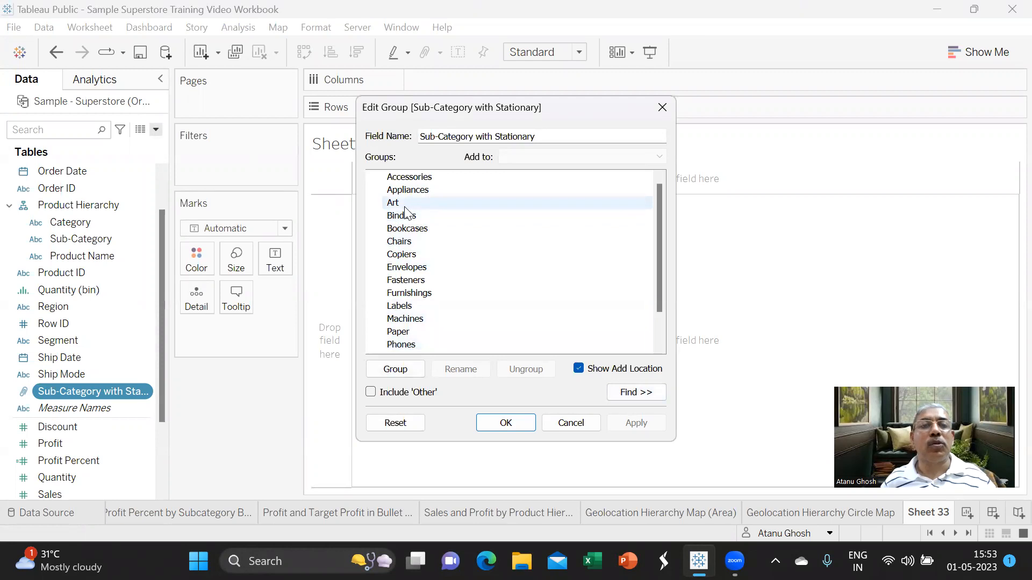
left_click(417, 255)
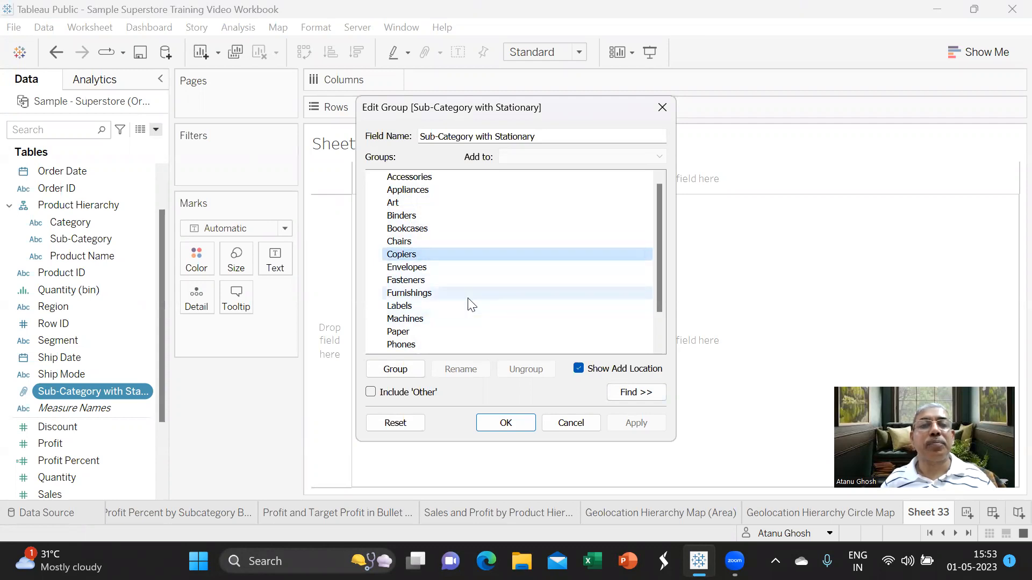
left_click(415, 267, "ctrl")
scroll(451, 317, "down", 1)
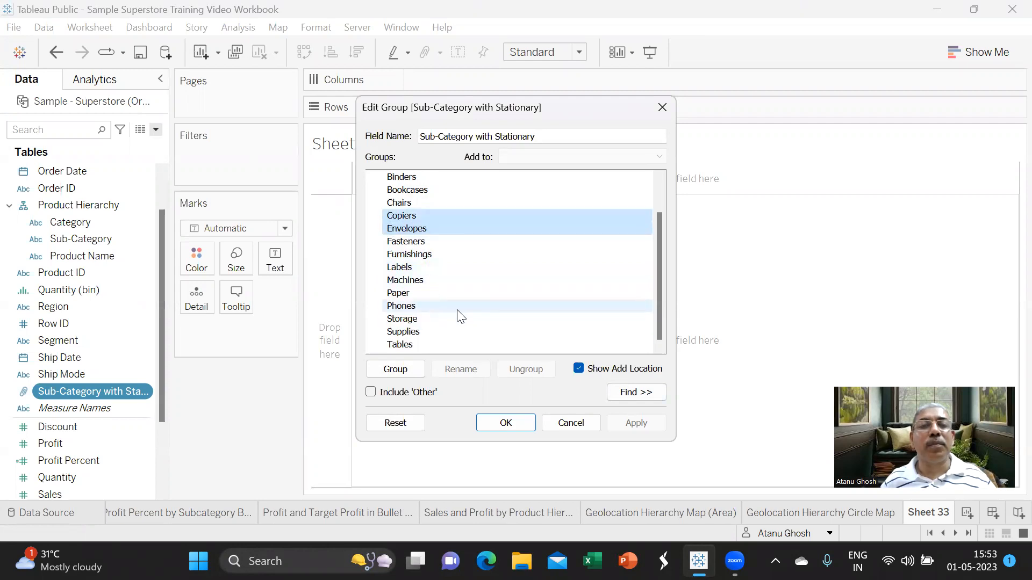
left_click(400, 294, "ctrl")
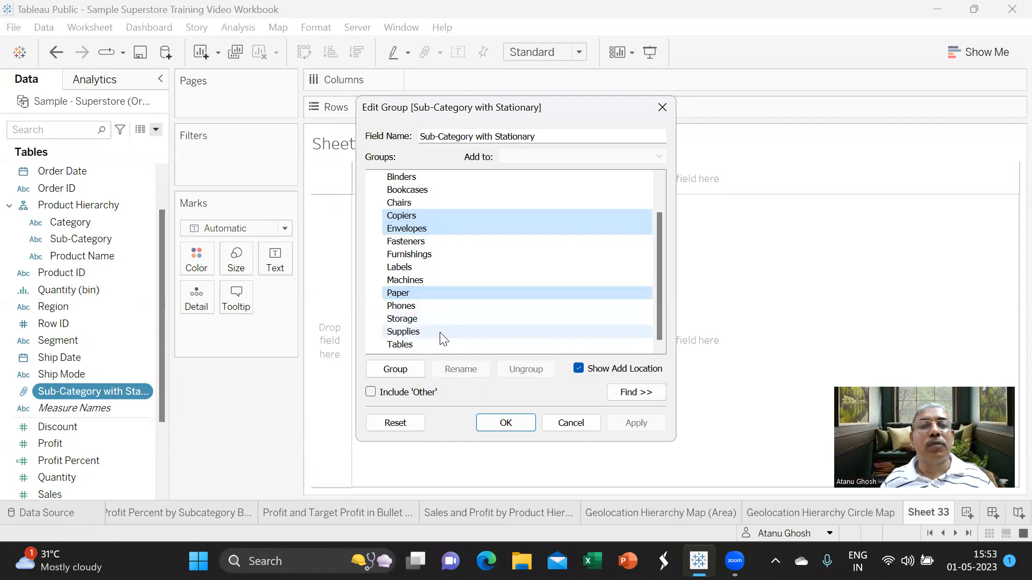
left_click(420, 242)
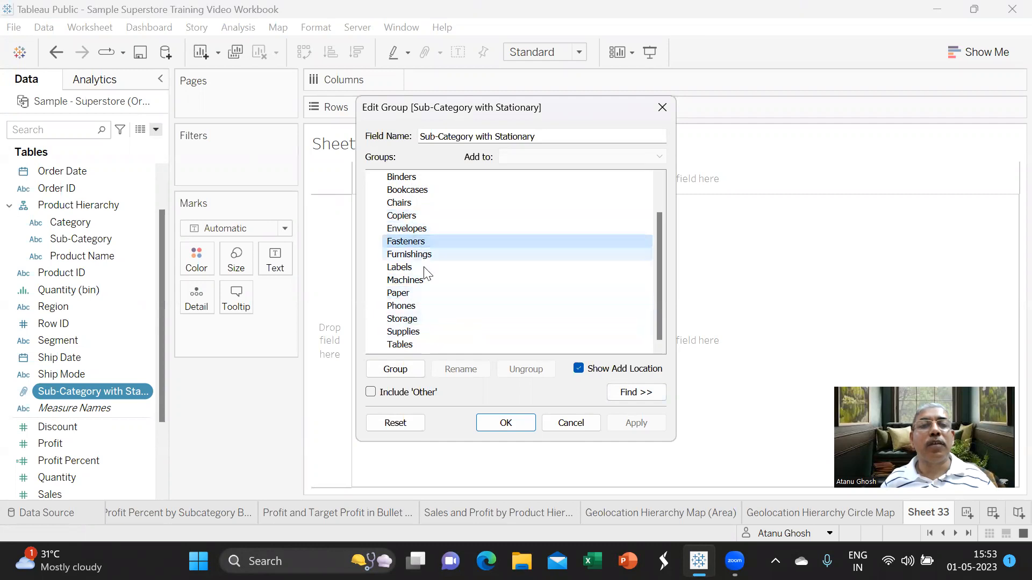
left_click(415, 219)
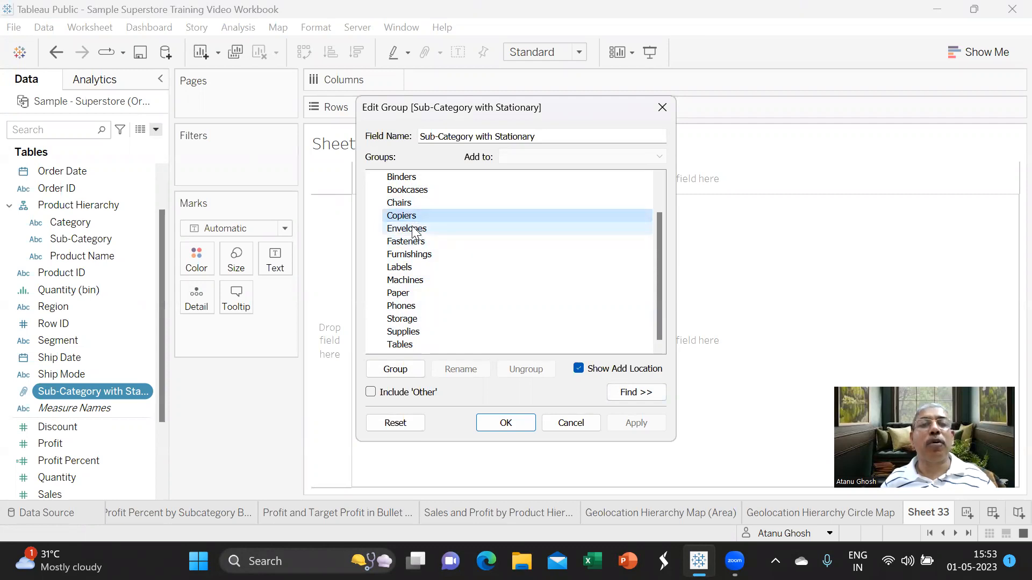
left_click(415, 232, "ctrl")
left_click(419, 241, "ctrl")
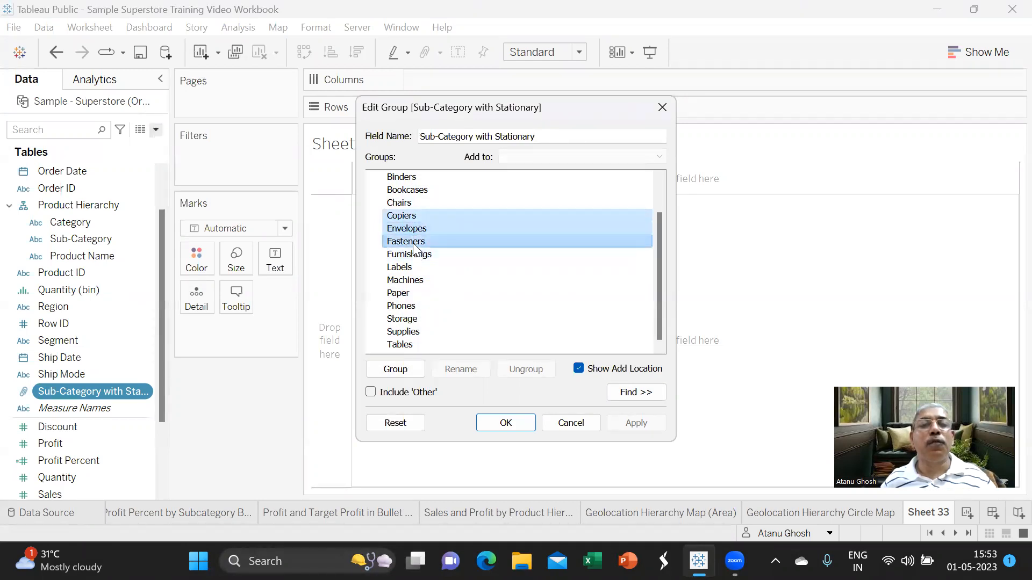
left_click(411, 294, "shift")
left_click(415, 337, "shift")
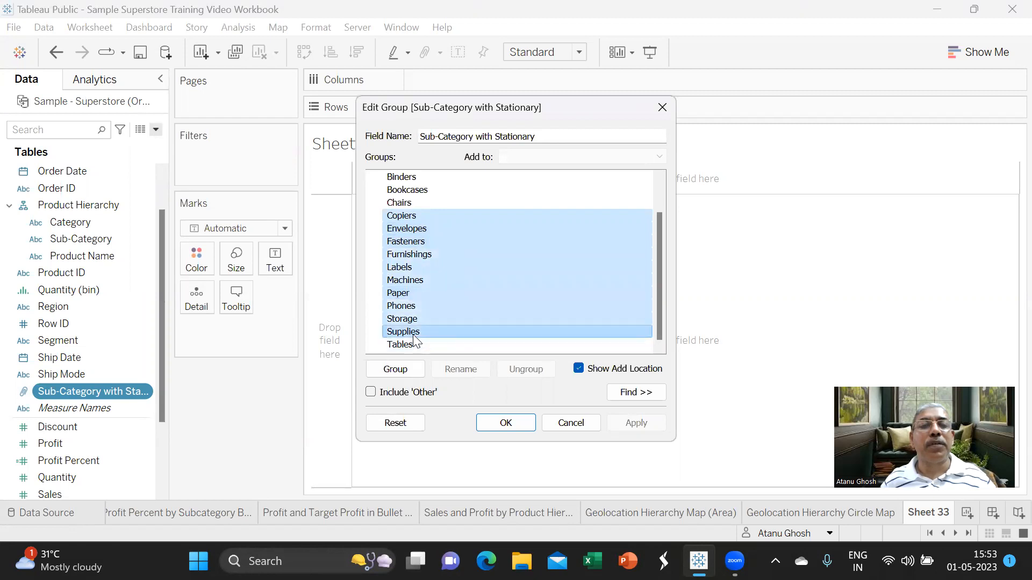
Combine Copiers, Envelopes, Fasteners, Labels, Paper and Supplies into one group within the field's group definition
left_click(424, 215)
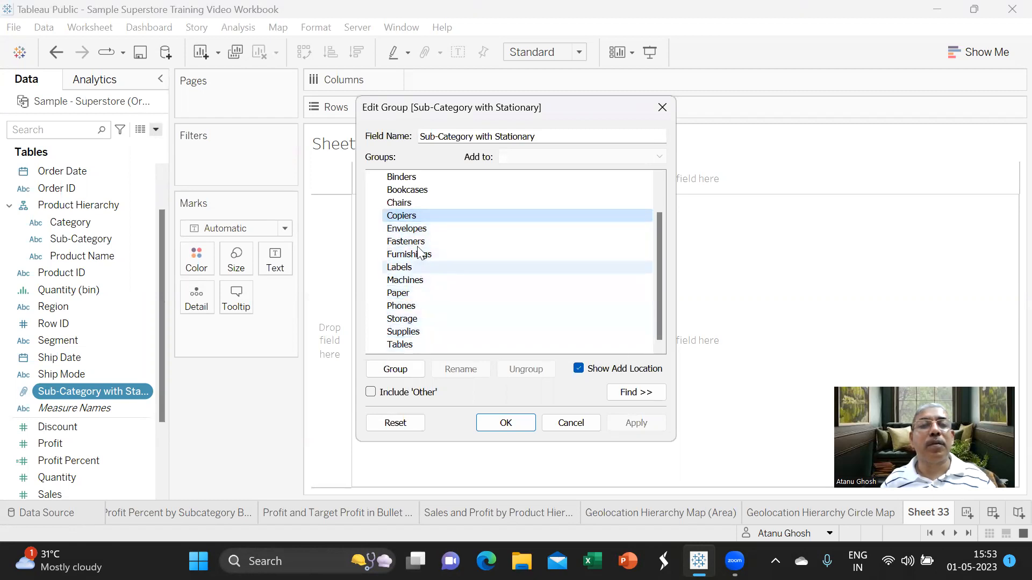
left_click(419, 229, "ctrl")
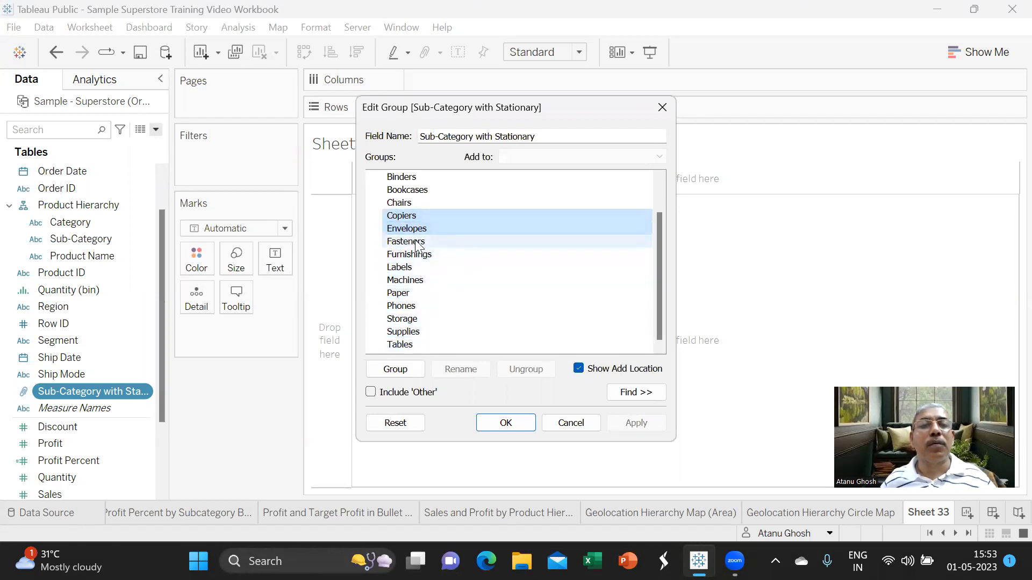
left_click(417, 242, "ctrl")
left_click(404, 294, "ctrl")
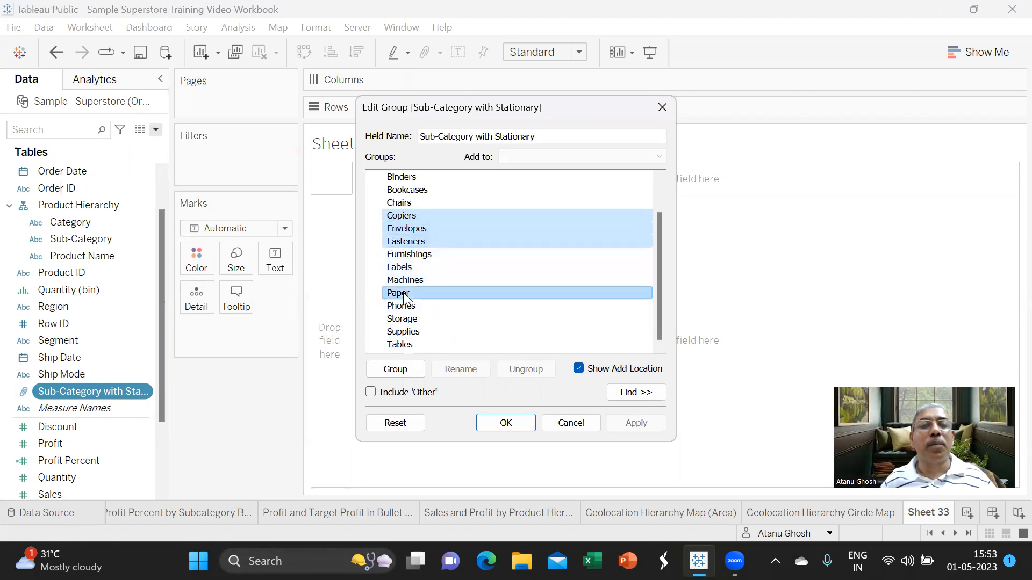
left_click(412, 333, "ctrl")
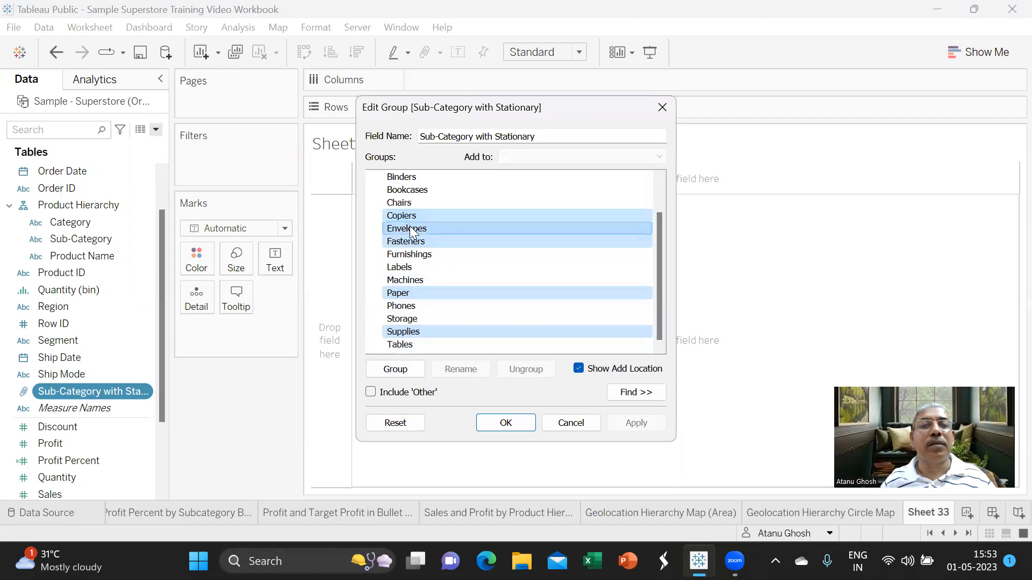
left_click(408, 267, "ctrl")
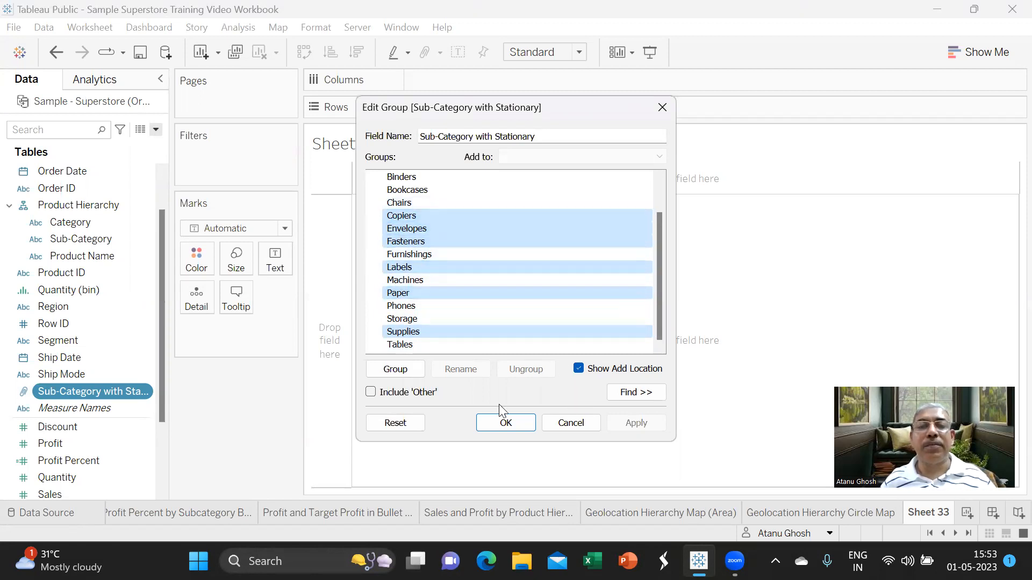
scroll(660, 302, "up", 1)
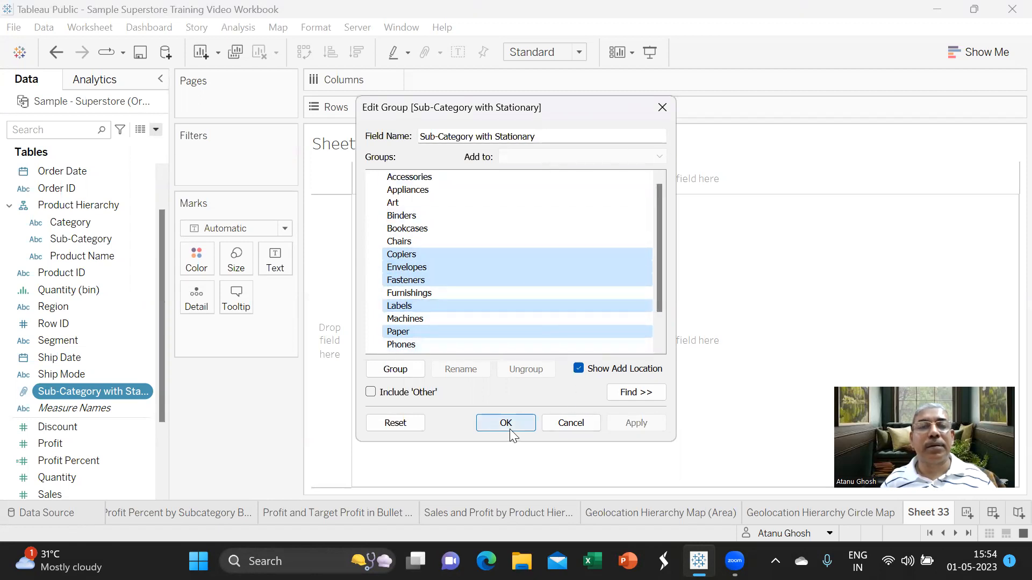
left_click(395, 369)
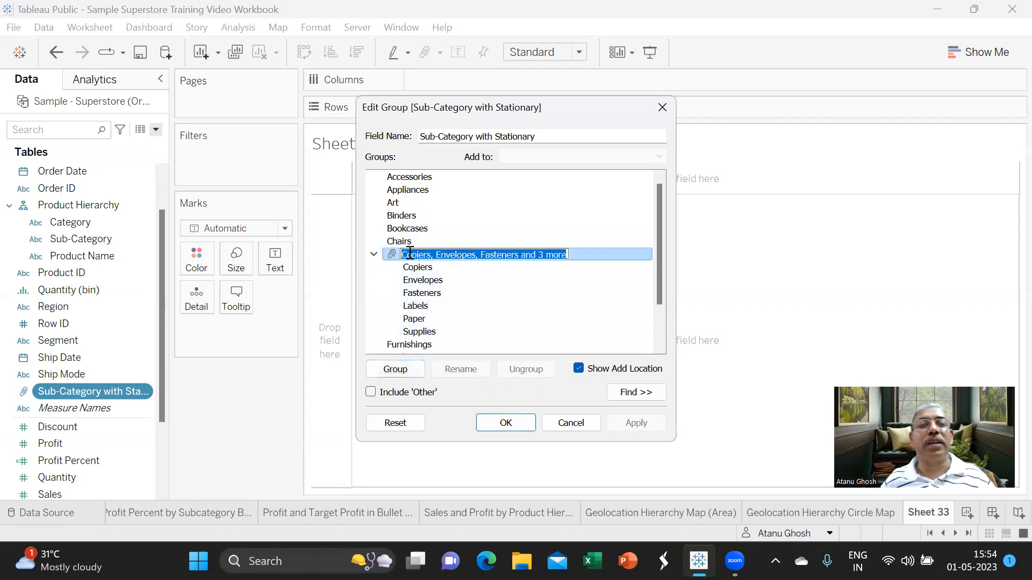
Name the new group "Stationary" and save the edited group definition
left_click_drag(404, 253, 597, 257)
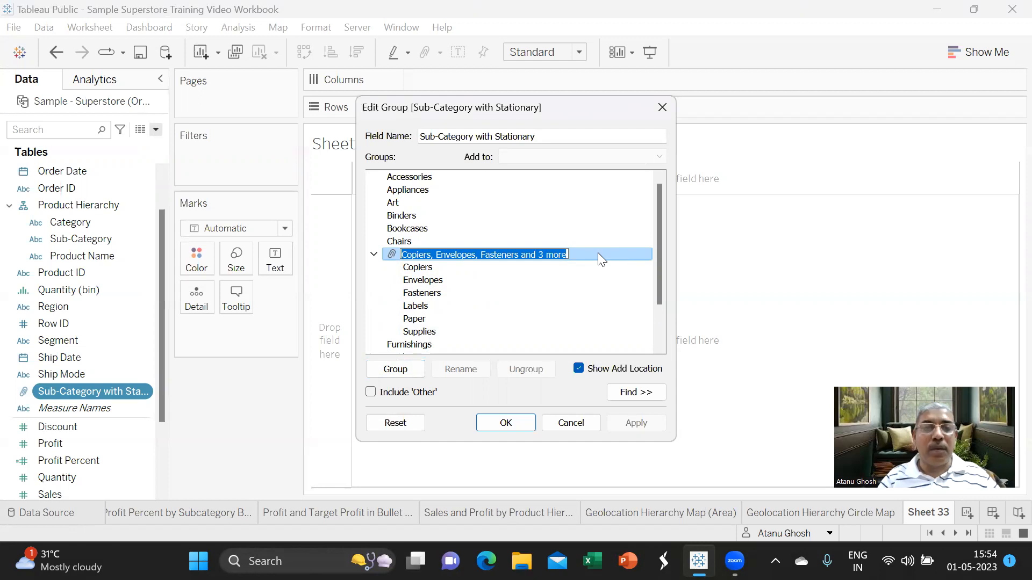
type("Stationary")
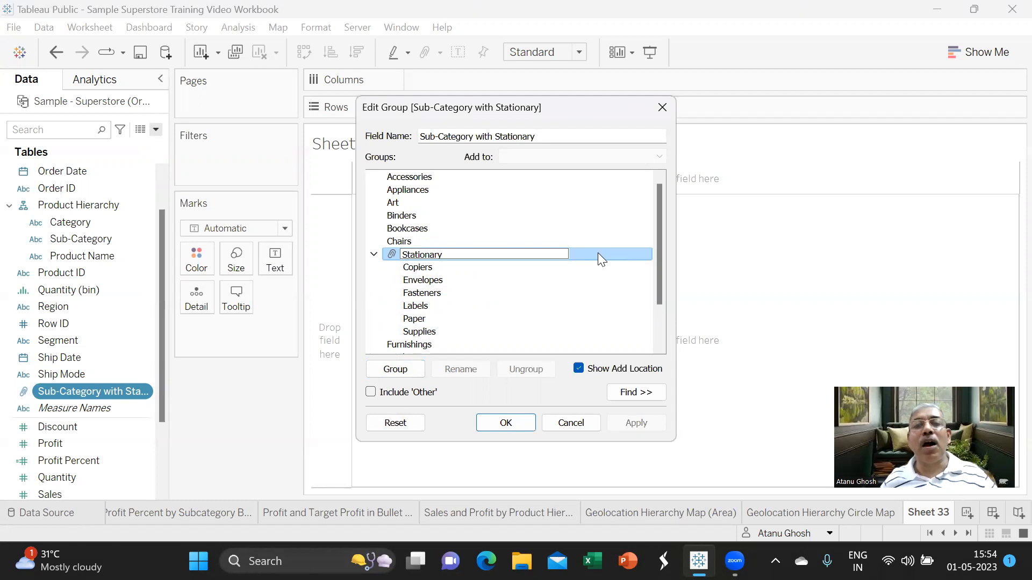
key("Return")
left_click(465, 255)
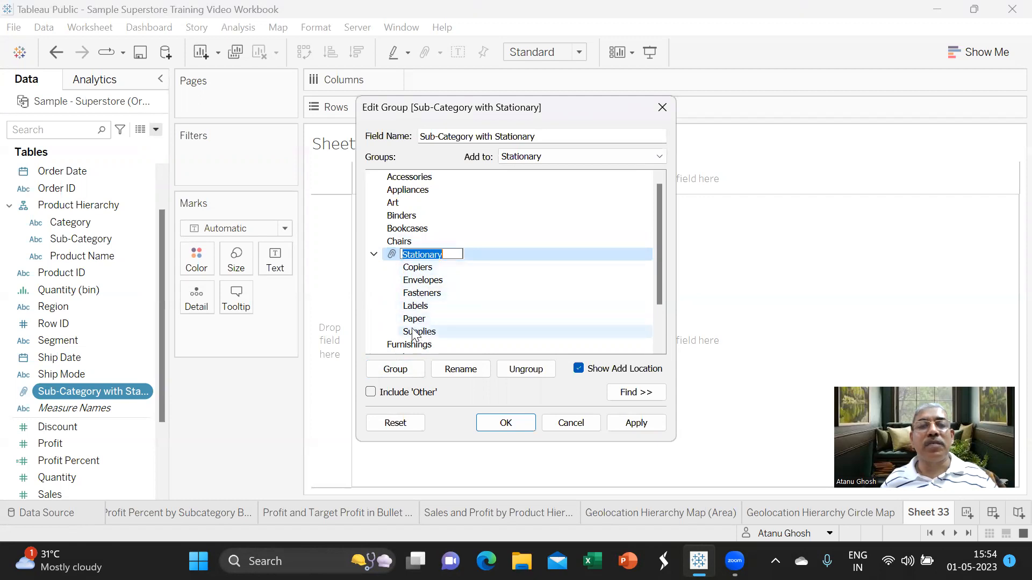
left_click(634, 423)
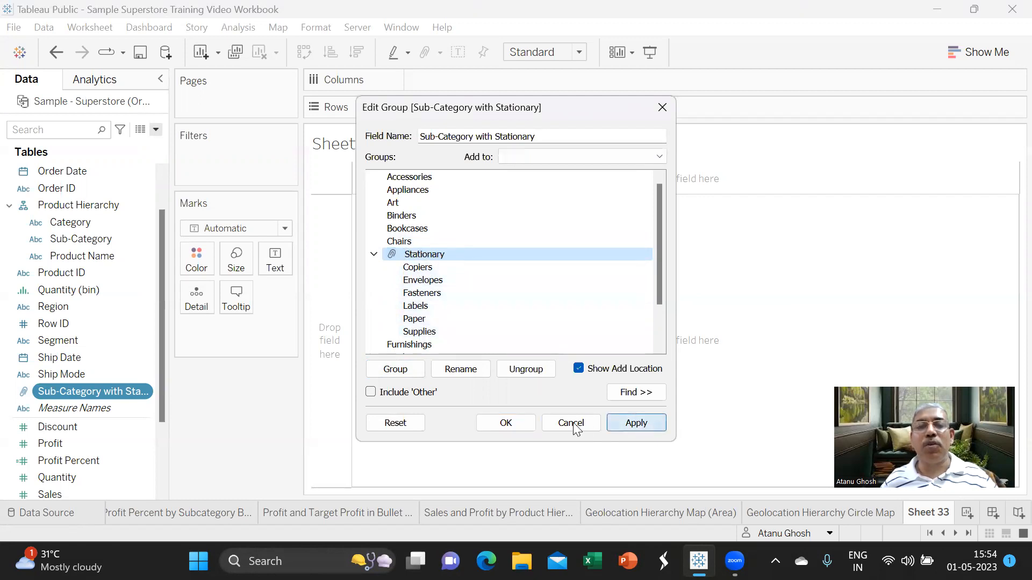
left_click(524, 423)
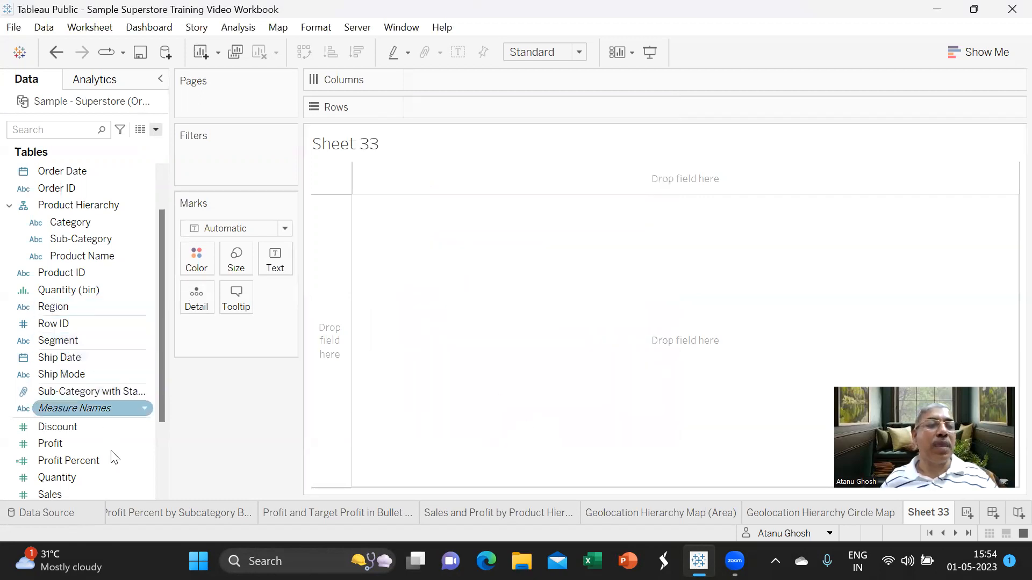
Reopen the Sub-Category with Stationary field for editing, add Art to the Stationary group and apply the change
left_click(136, 394)
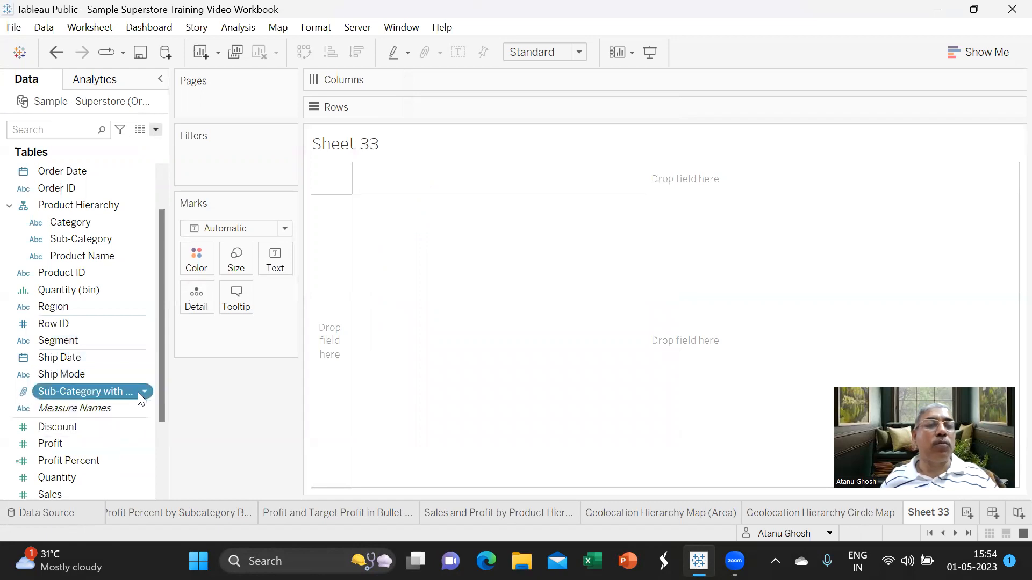
left_click(138, 393)
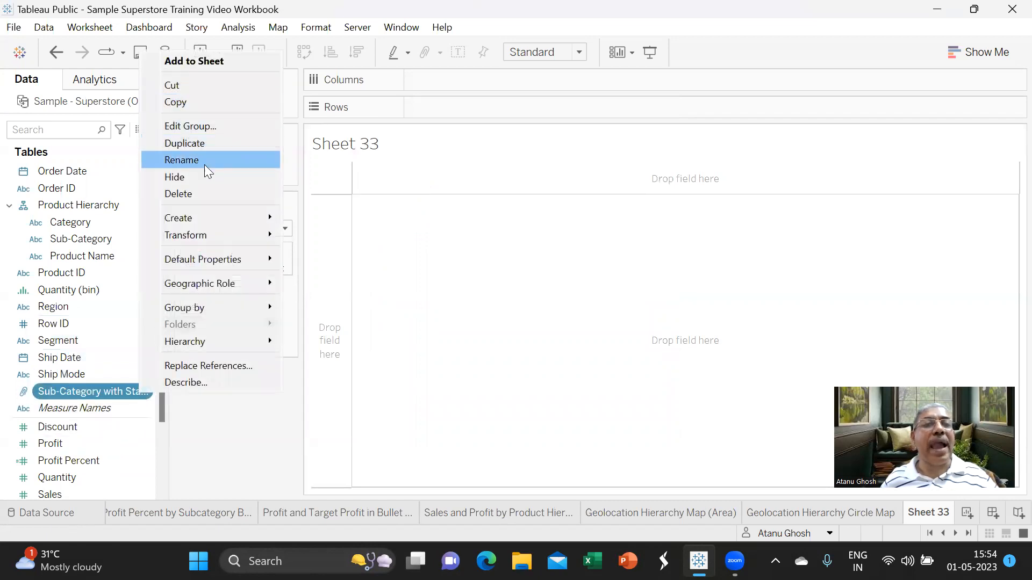
left_click(209, 126)
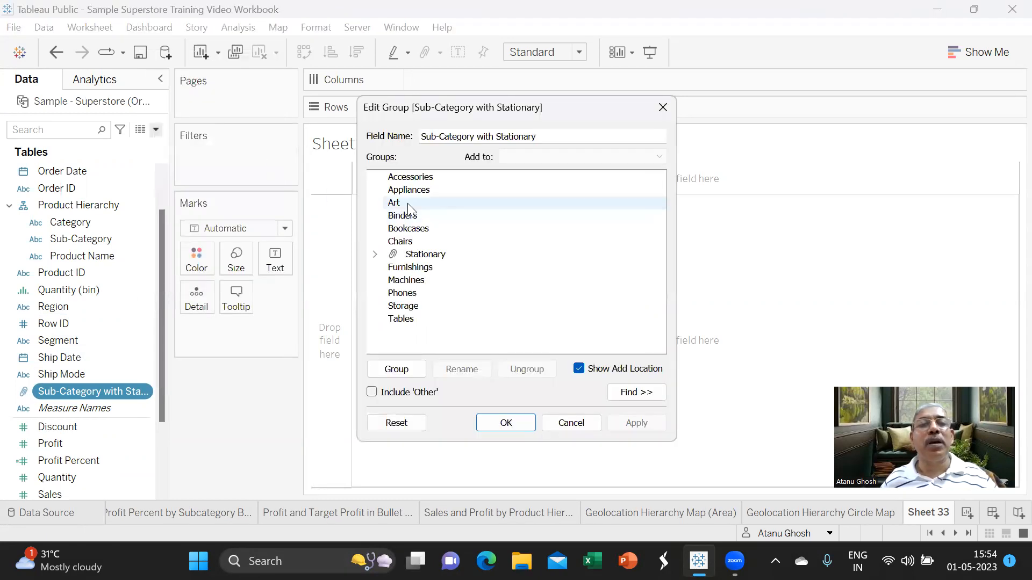
left_click(395, 201)
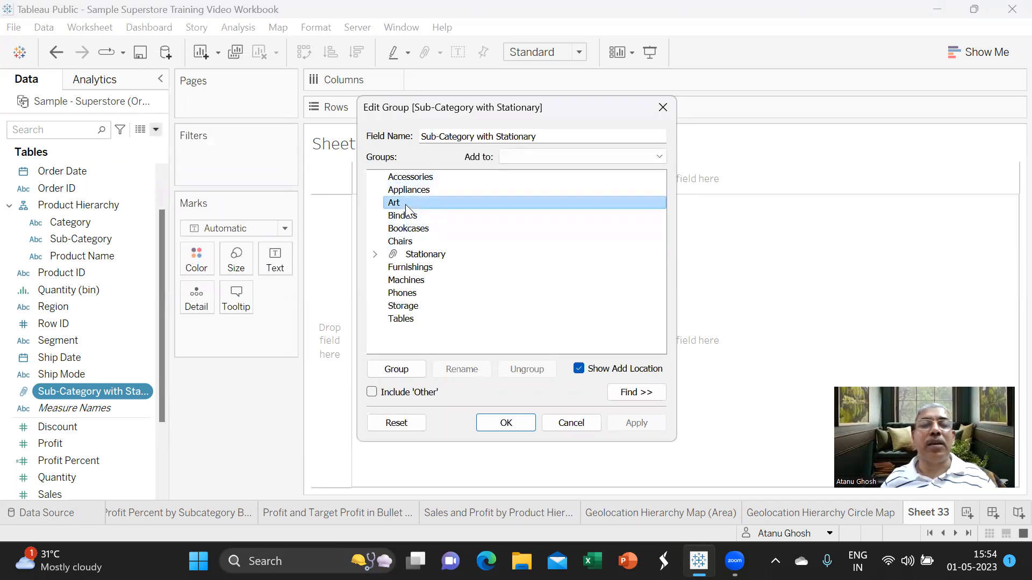
left_click(660, 157)
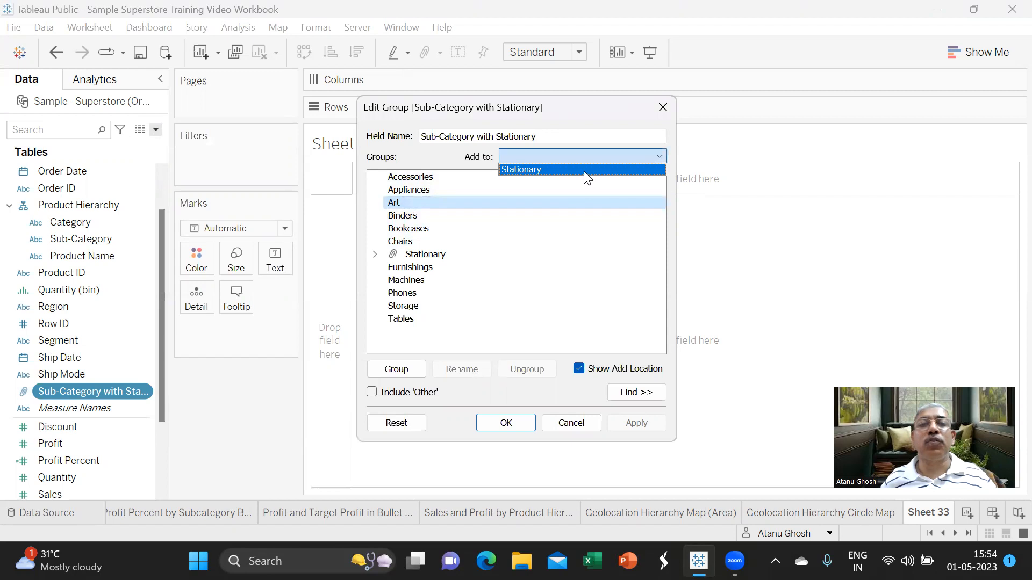
left_click(584, 171)
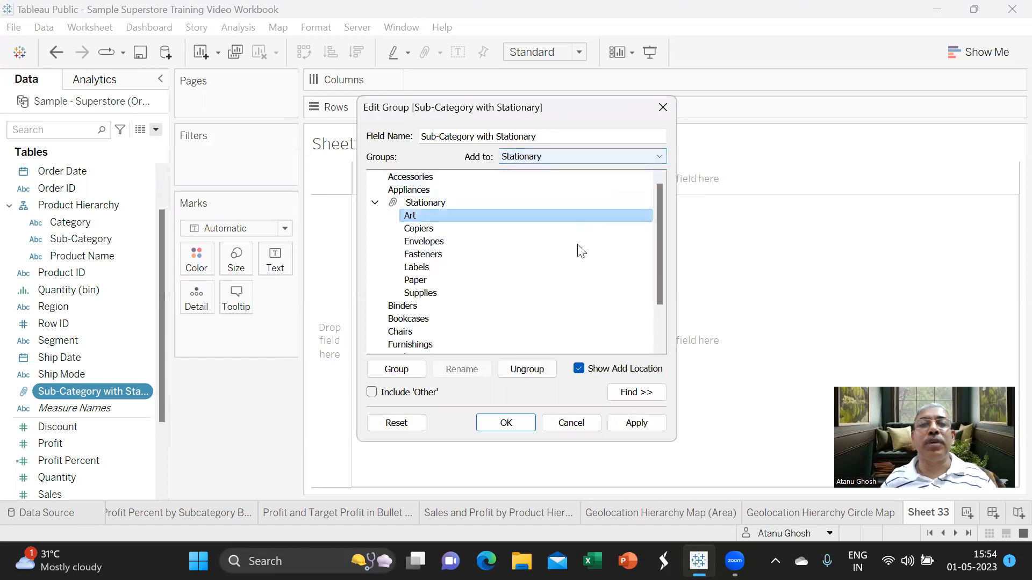
left_click(634, 422)
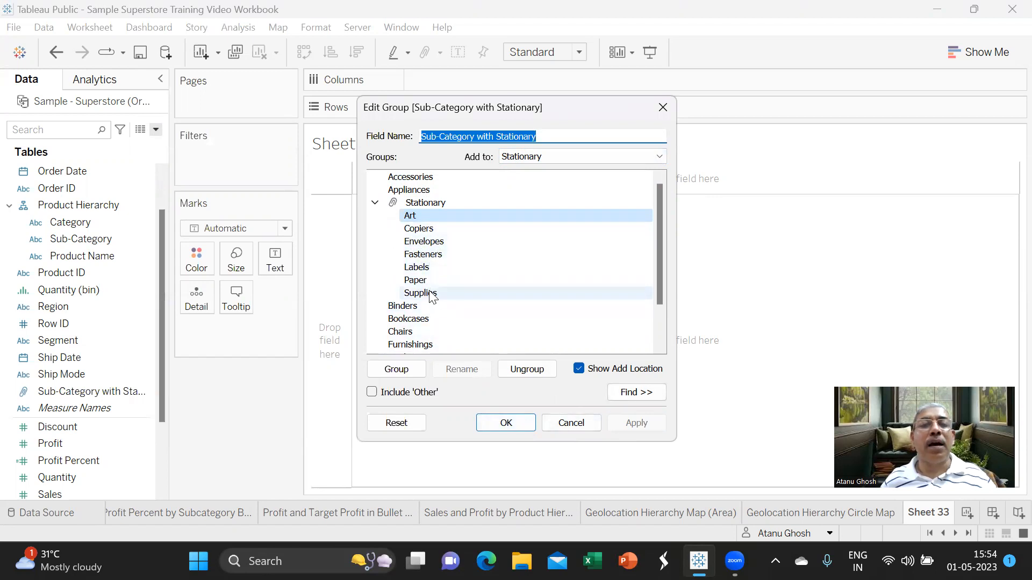
Remove Copiers from the Stationary group and save the group definition
right_click(440, 261)
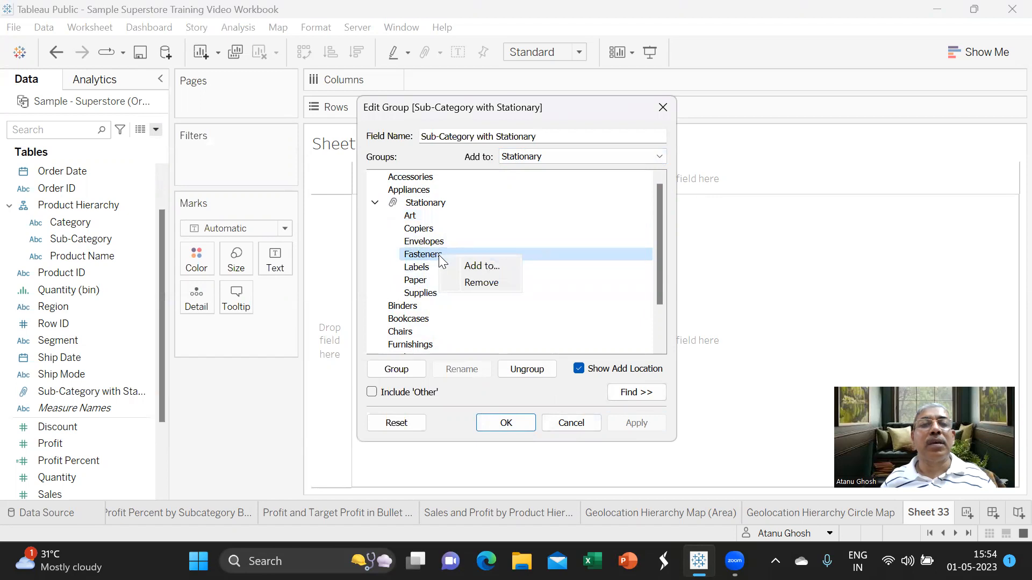
left_click(429, 231)
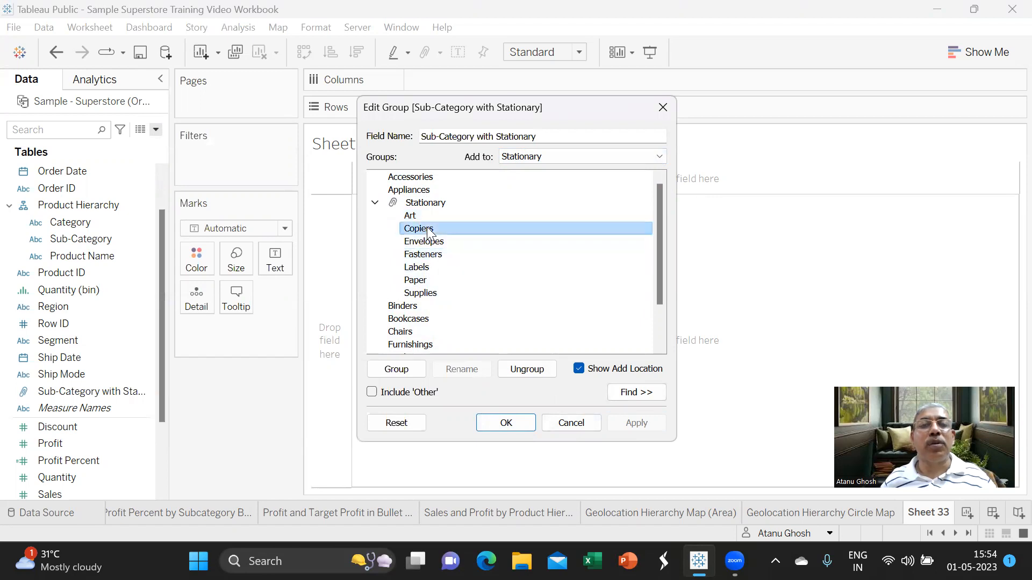
right_click(429, 231)
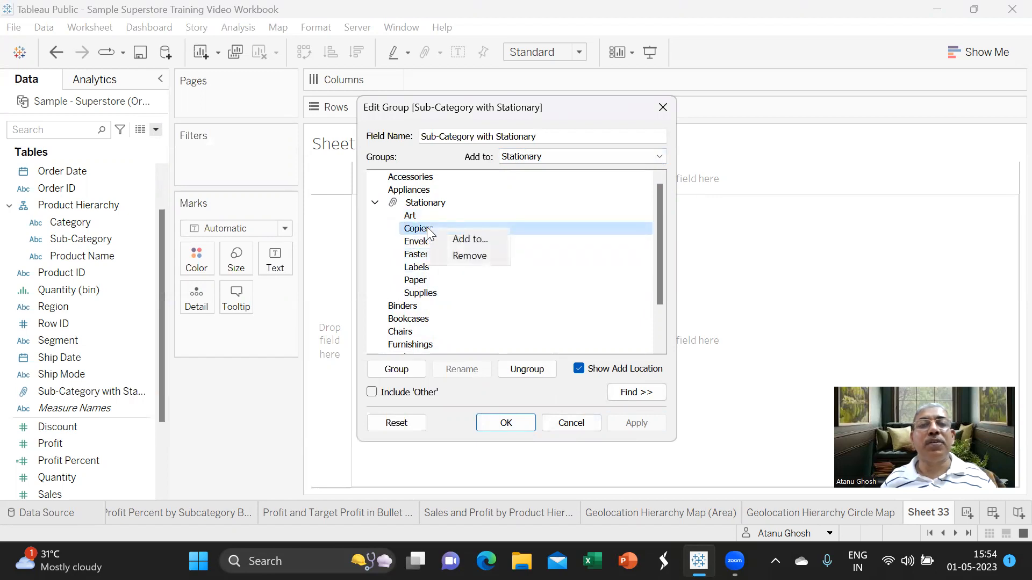
left_click(468, 256)
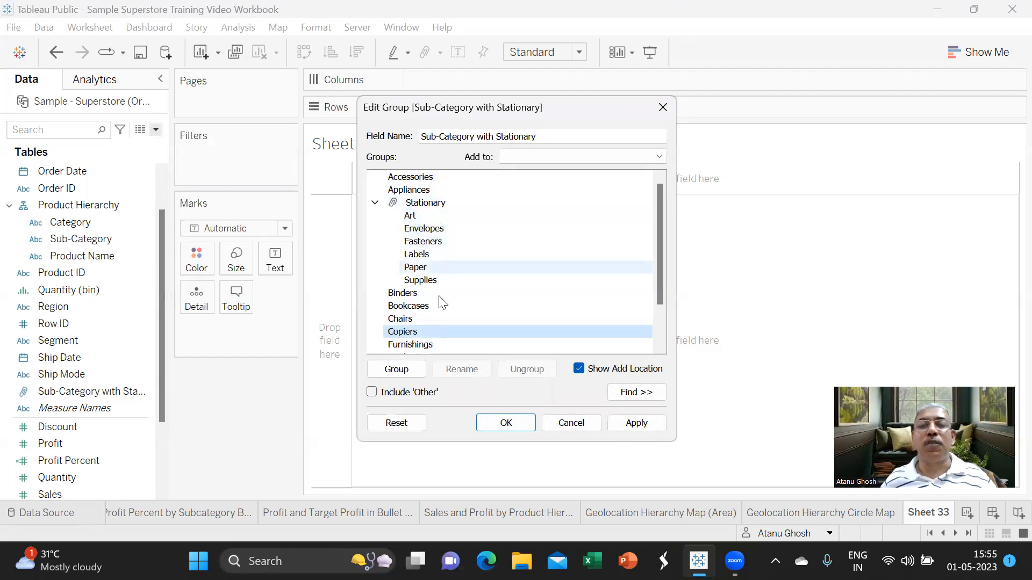
left_click(646, 427)
left_click(506, 423)
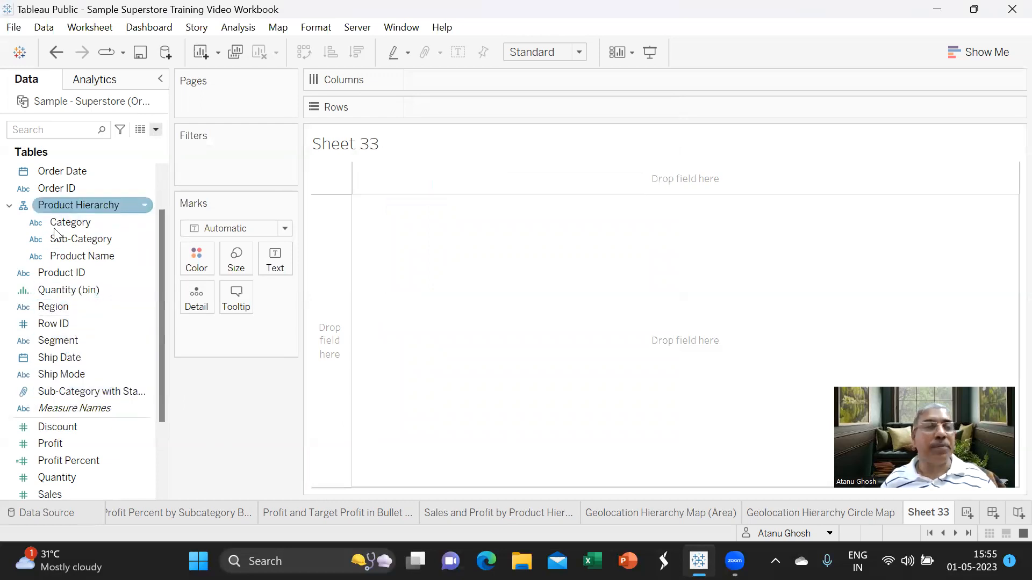
Insert Sub-Category with Stationary between Category and Sub-Category in the Product Hierarchy, and place the hierarchy on Columns
left_click_drag(81, 392, 89, 239)
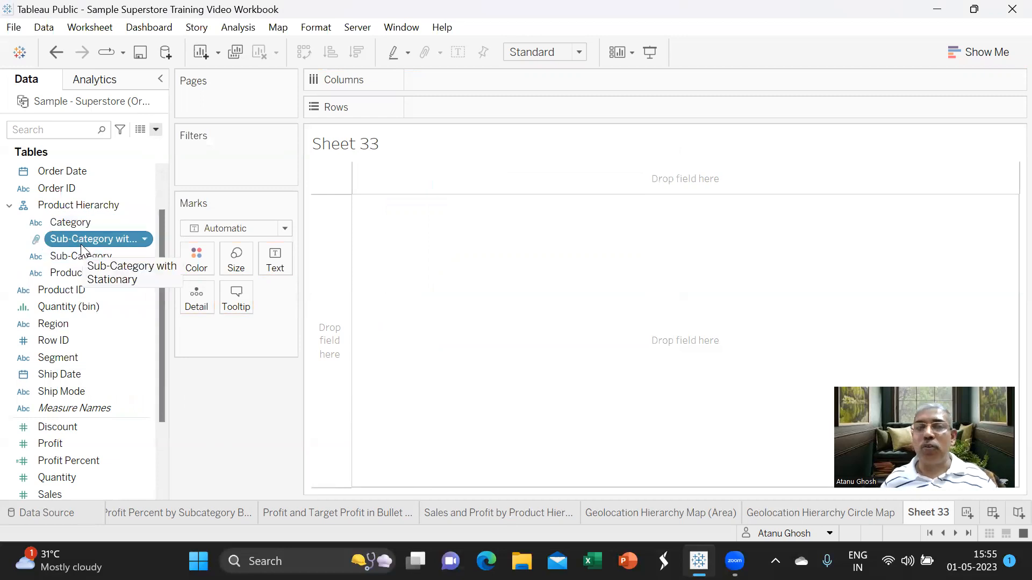
left_click_drag(78, 208, 455, 82)
left_click_drag(94, 205, 511, 83)
Place the Sales measure on Rows to chart sales by Category
left_click(94, 443)
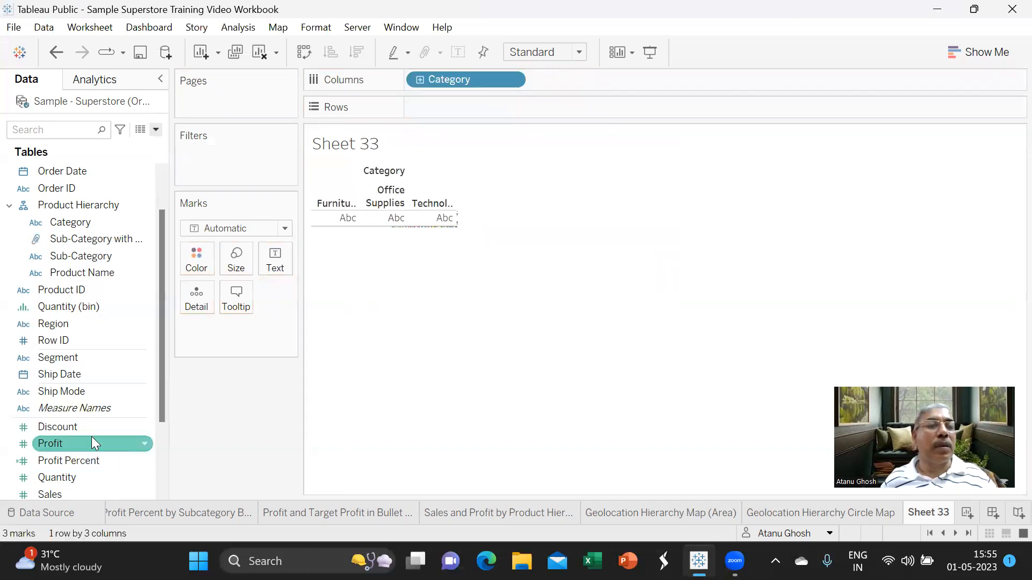
scroll(92, 436, "down", 3)
left_click(59, 393)
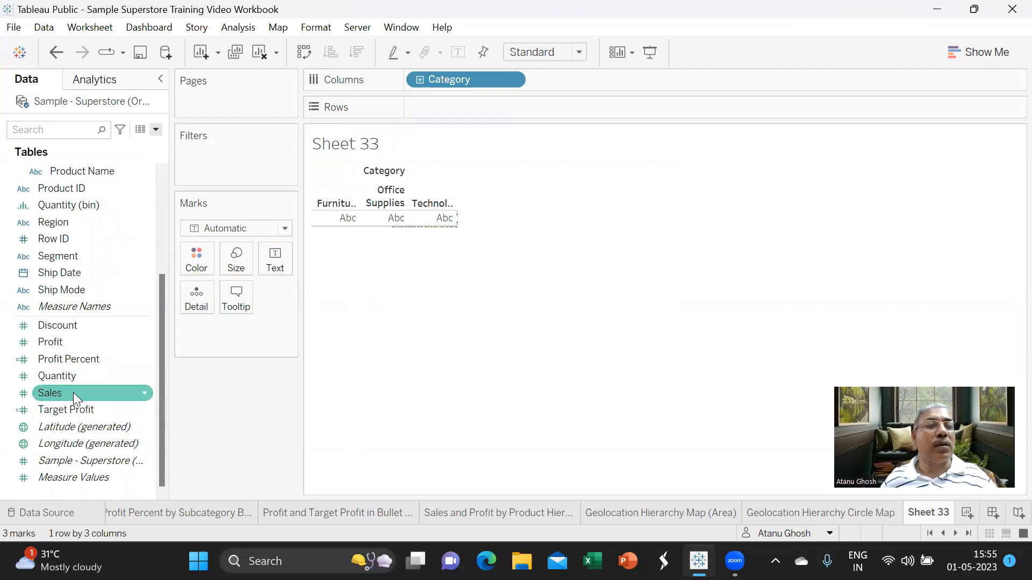
mouse_move(63, 398)
left_mouse_down()
mouse_move(486, 127)
mouse_move(449, 110)
left_mouse_up()
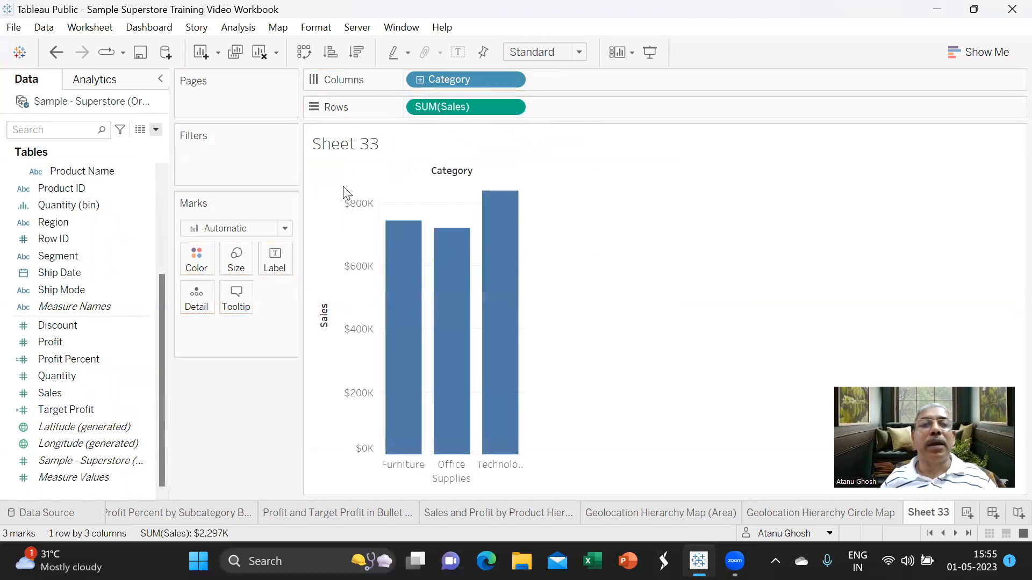
Change the sales chart to the horizontal bars chart type
left_click(978, 51)
left_click(902, 179)
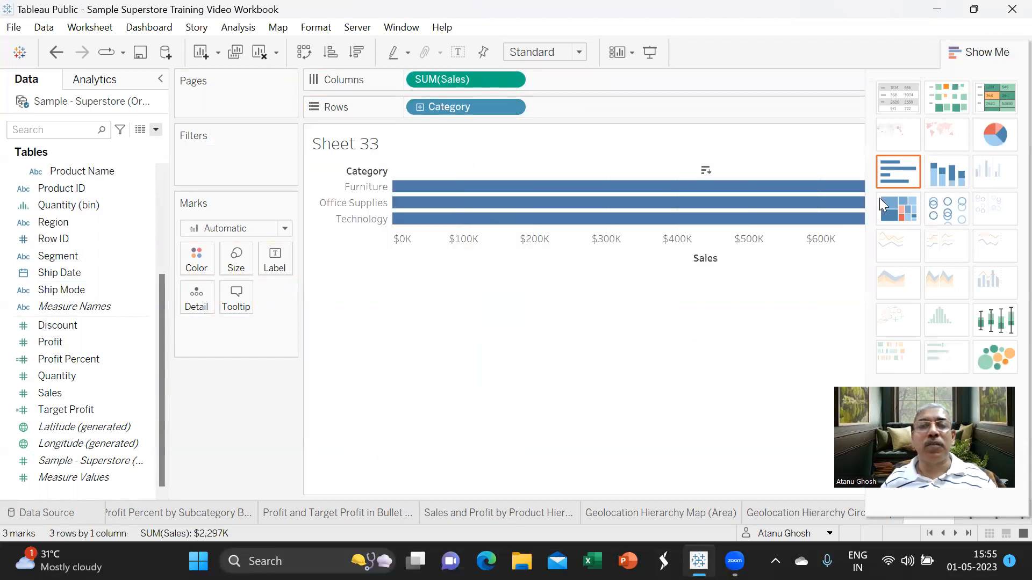
left_click(988, 52)
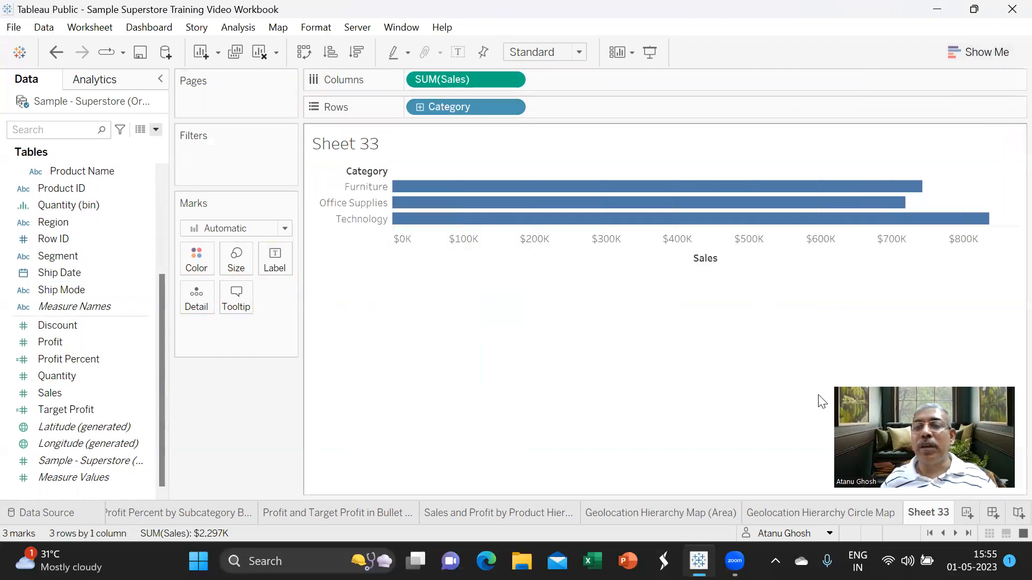
Sort the categories by Sales in descending order and color the bars by Profit
left_click(726, 258)
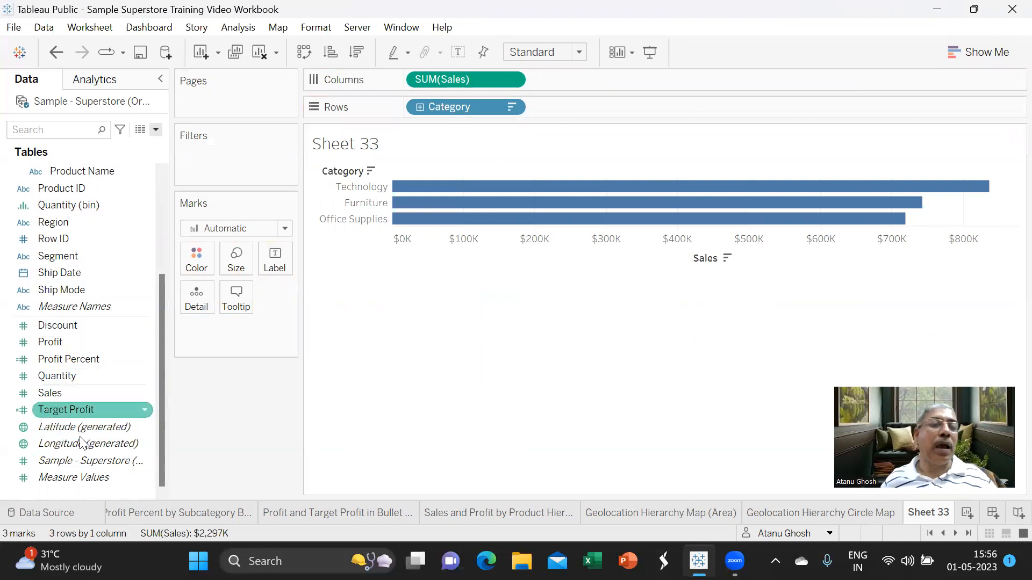
left_click_drag(72, 339, 195, 249)
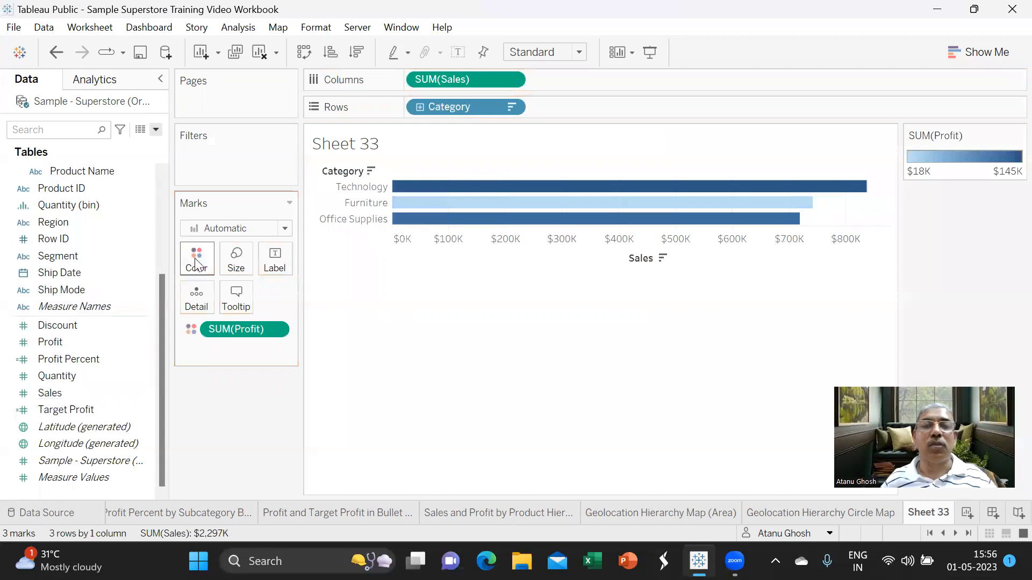
Apply the Red-Green Diverging palette to the Profit colors and hide the Profit color legend
left_click(197, 261)
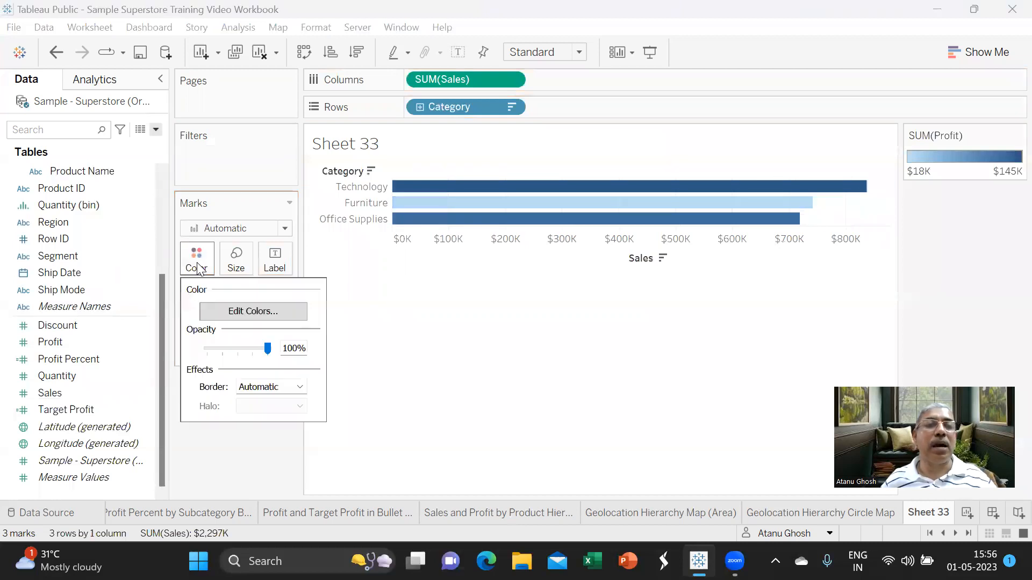
left_click(255, 311)
left_click(669, 210)
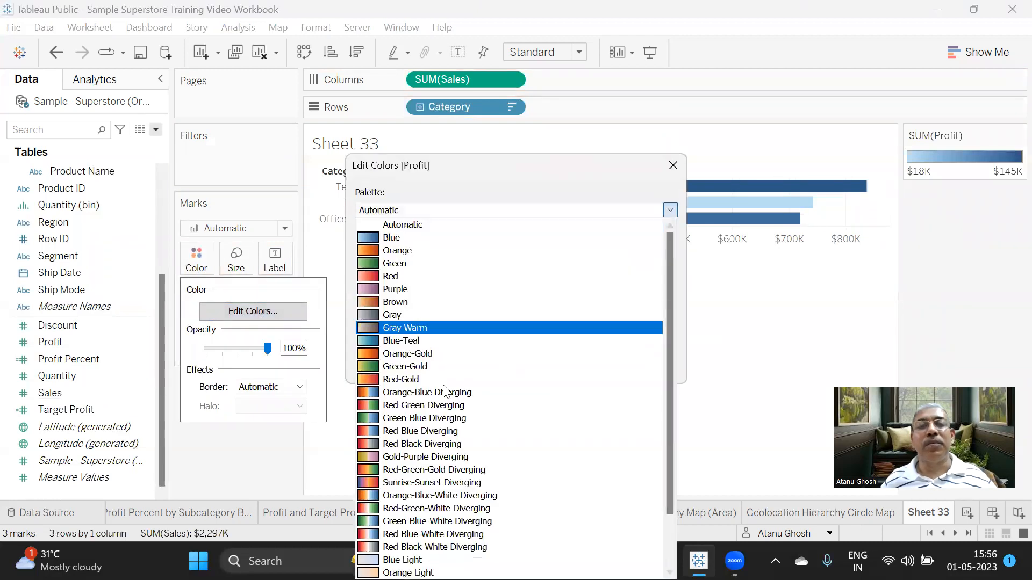
left_click(440, 414)
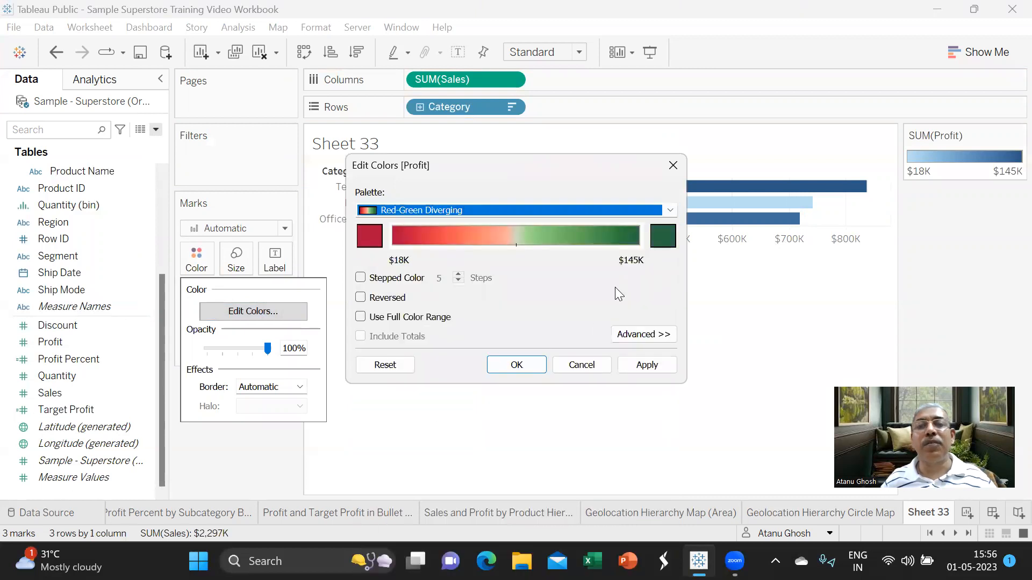
left_click(647, 365)
left_click(516, 365)
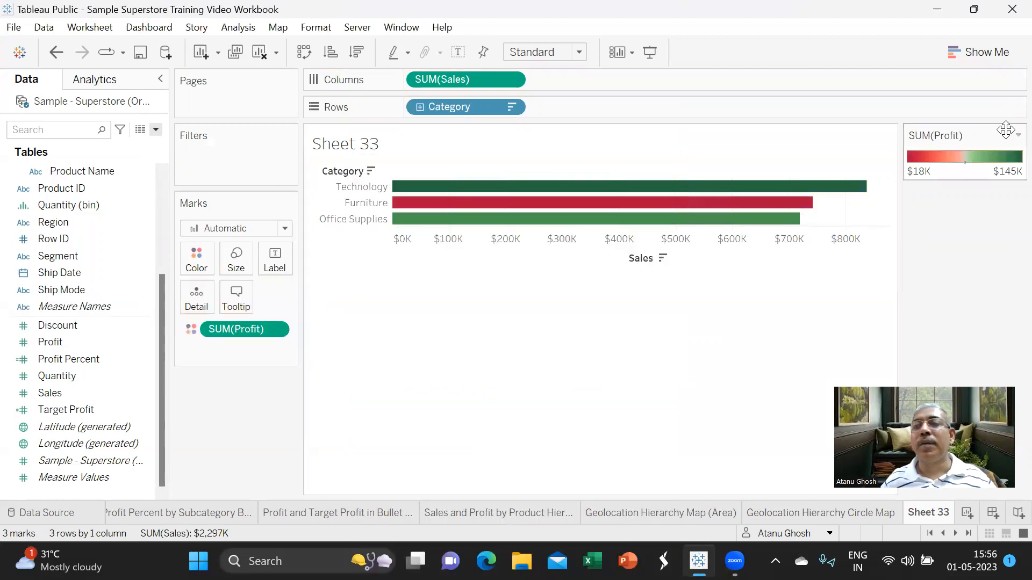
left_click(1017, 135)
left_click(942, 224)
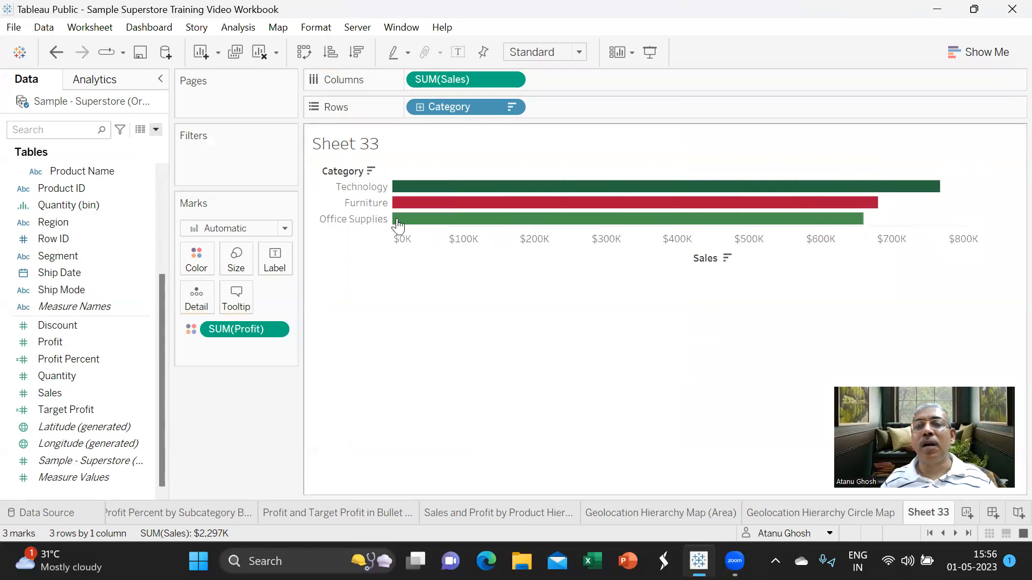
Drill down from Category to Sub-Category with Stationary and inspect the sales and profit of the Stationary bar
left_click(420, 107)
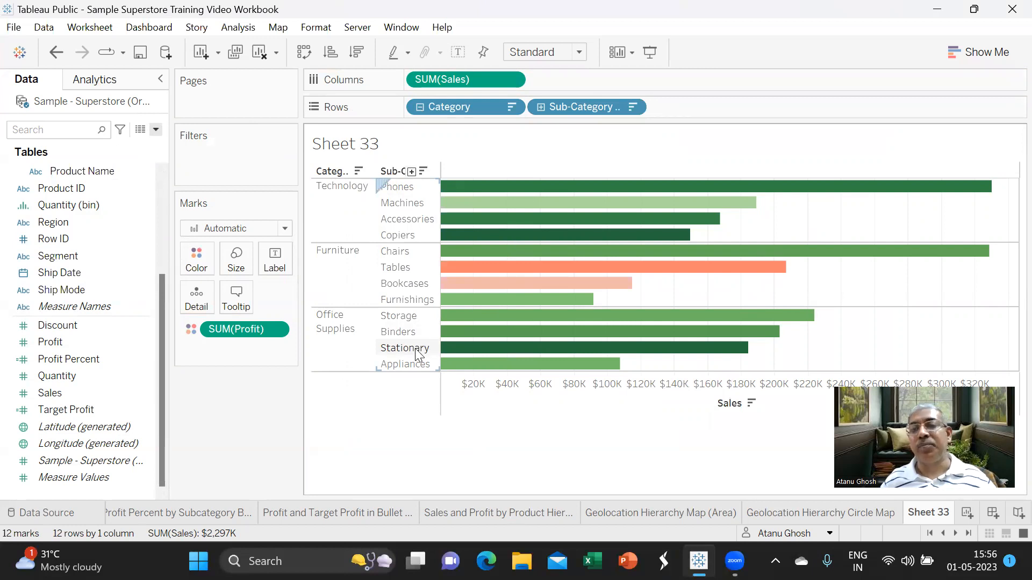
mouse_move(446, 354)
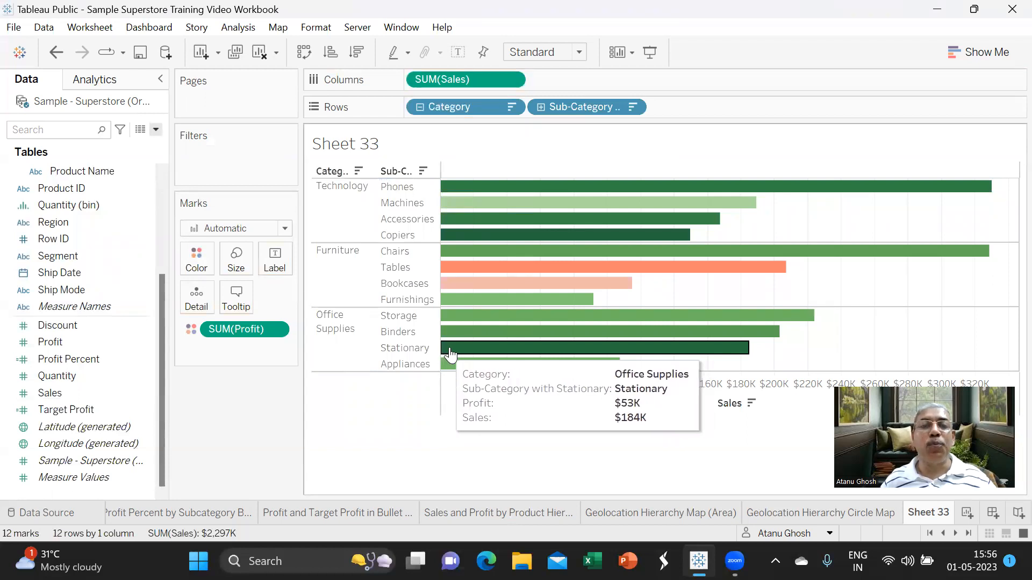
mouse_move(490, 357)
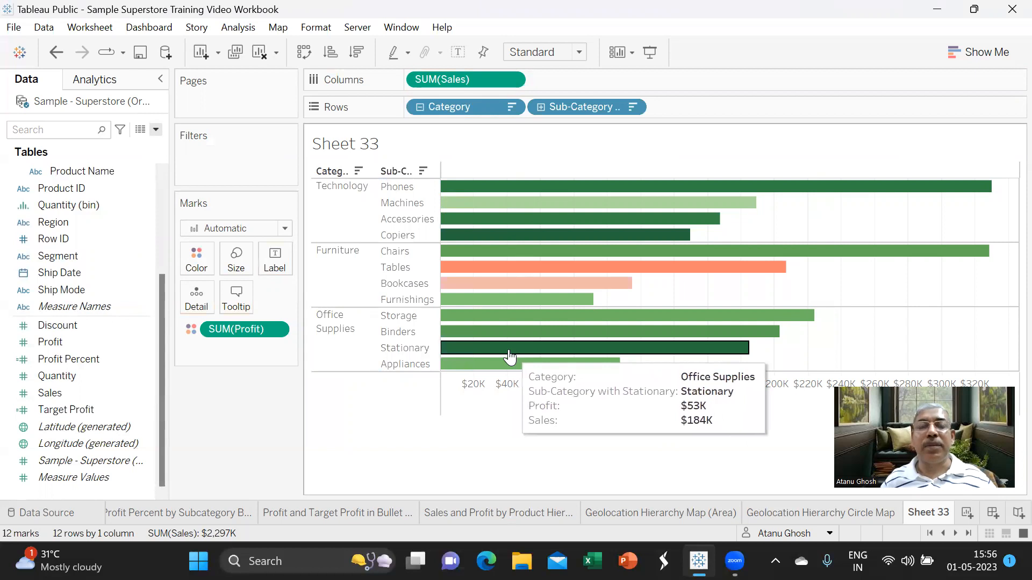
mouse_move(571, 363)
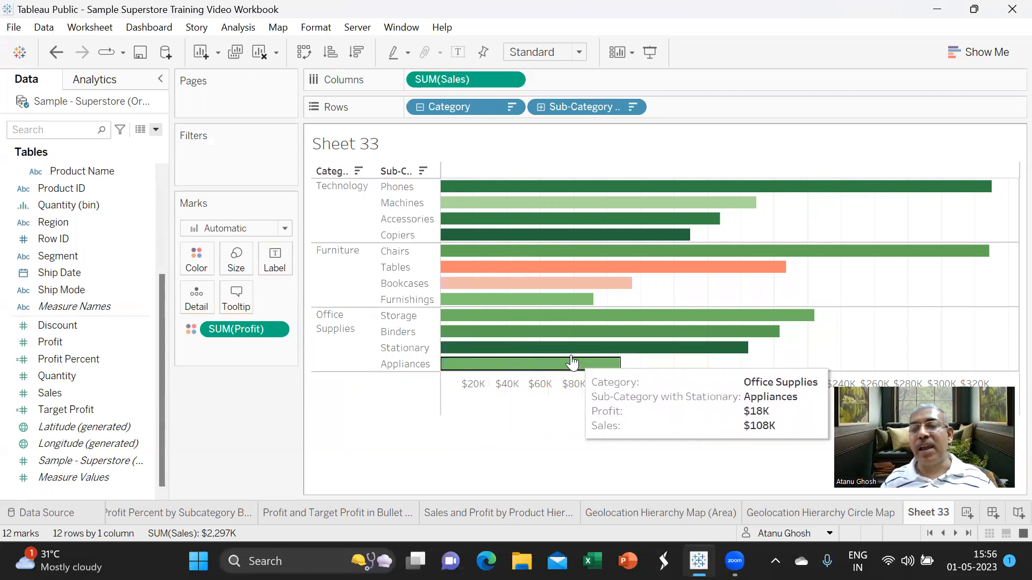
Drill down from Sub-Category with Stationary to the individual Sub-Category level on Rows
left_click(541, 106)
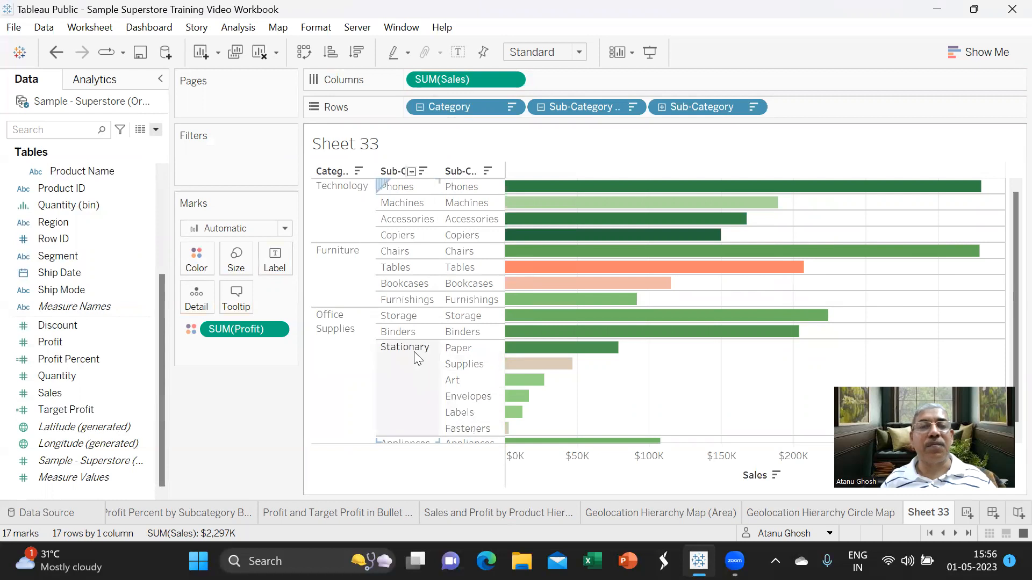
left_click(661, 107)
left_click(664, 106)
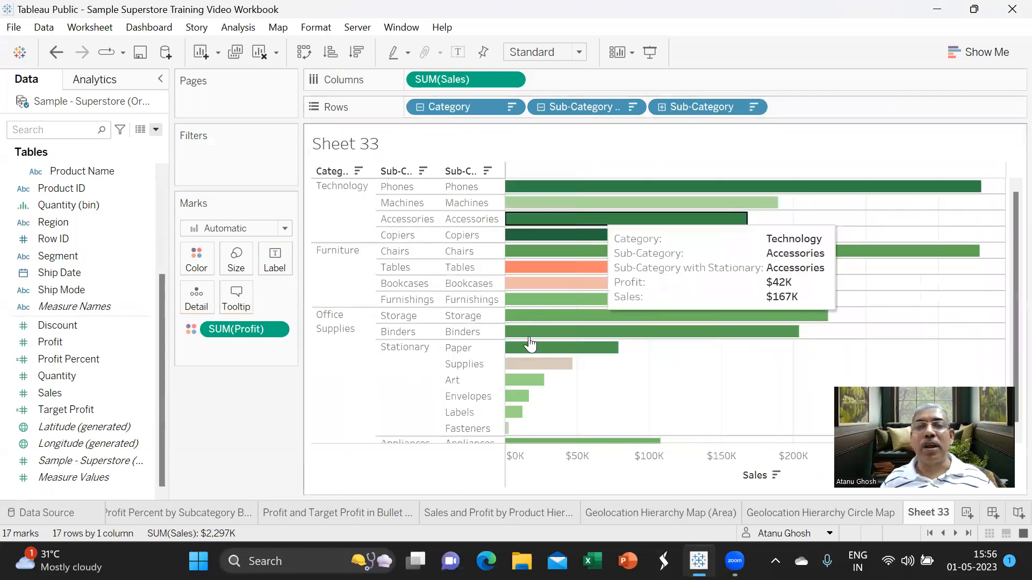
mouse_move(663, 263)
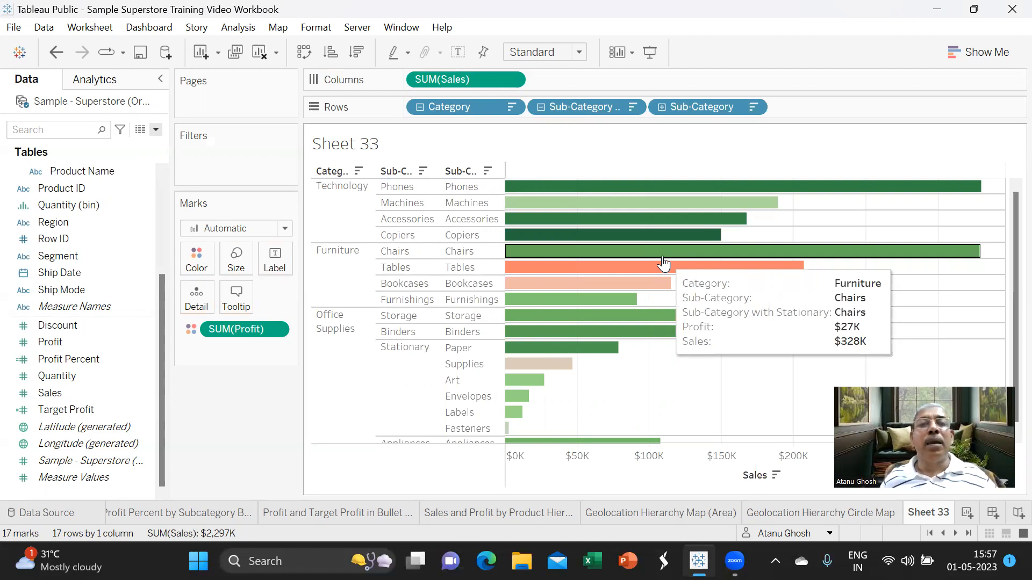
Change the chart title to "Sales and Profit by Subcategory Group"
double_click(397, 152)
left_click_drag(475, 209, 210, 210)
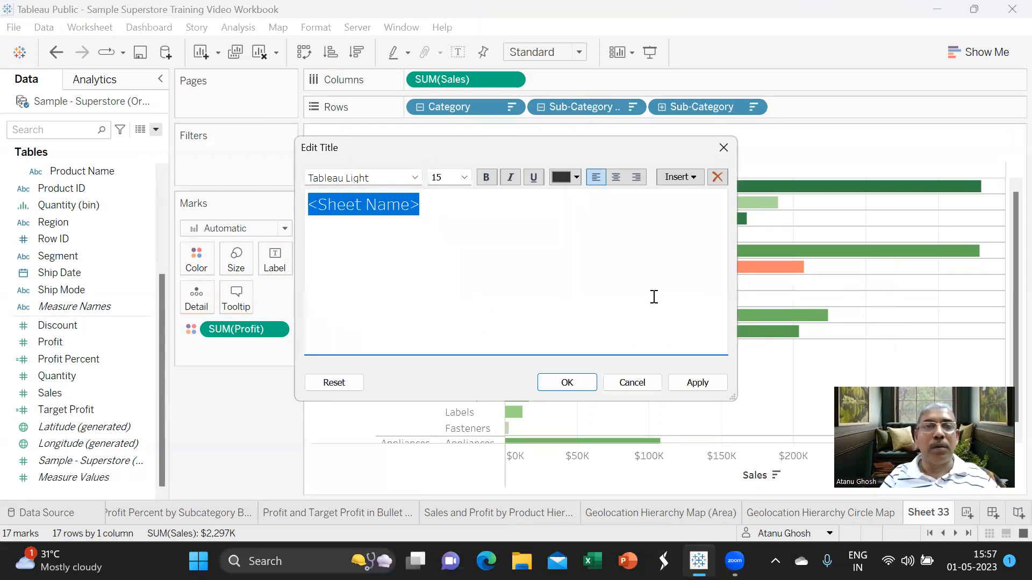
type("Sales")
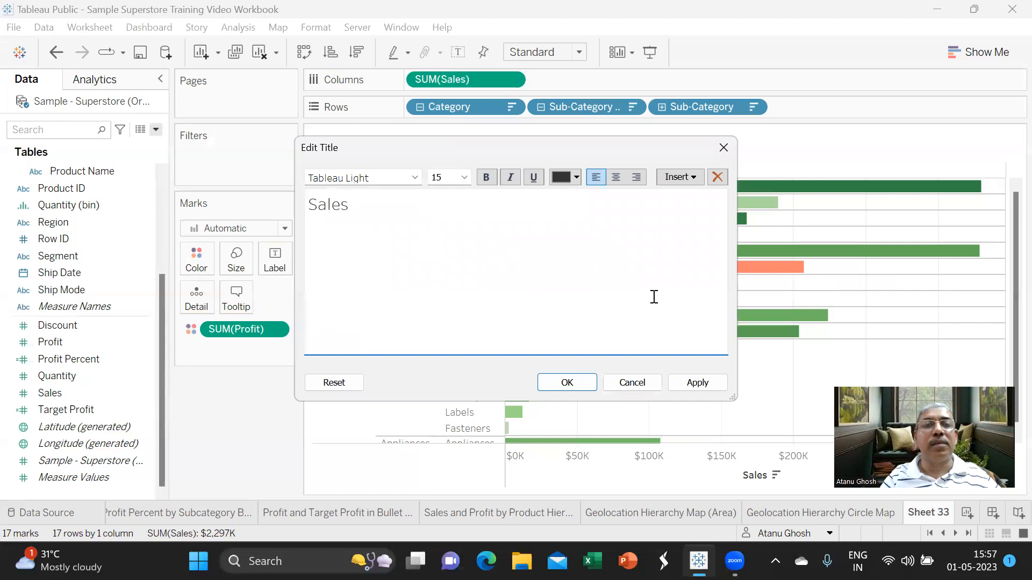
type(" and Pro")
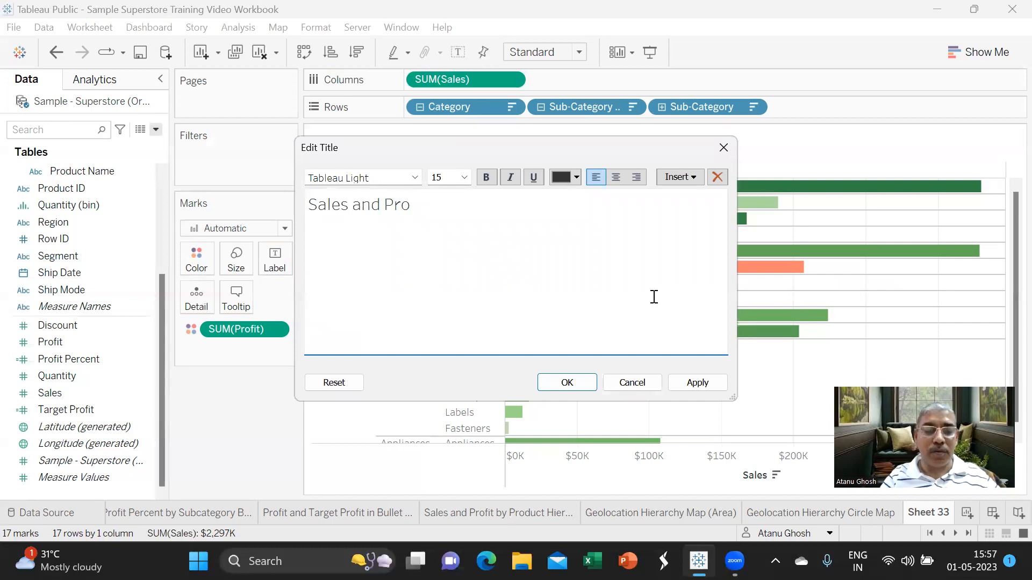
type("fit by ")
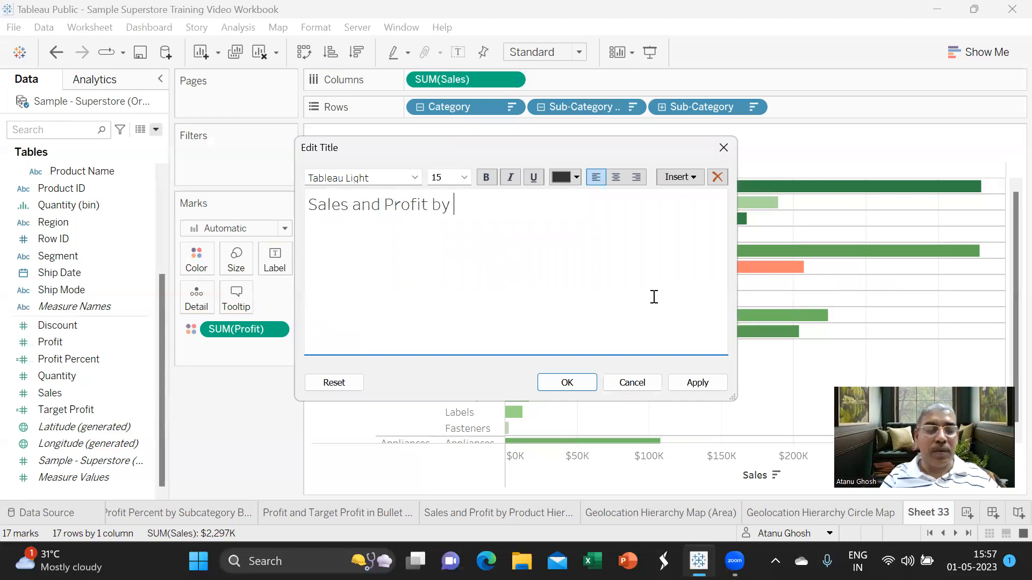
type("Subcate")
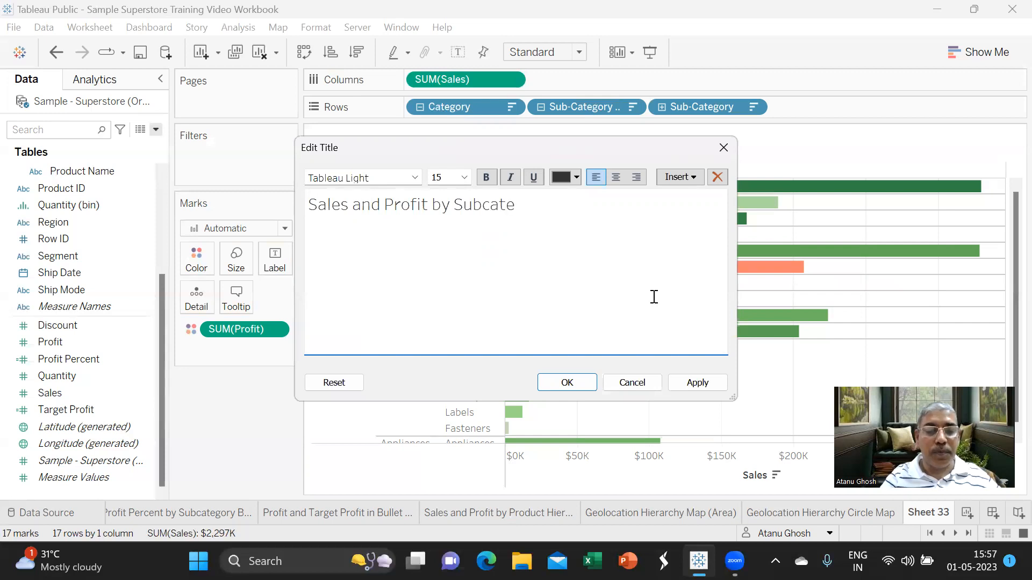
type("gory")
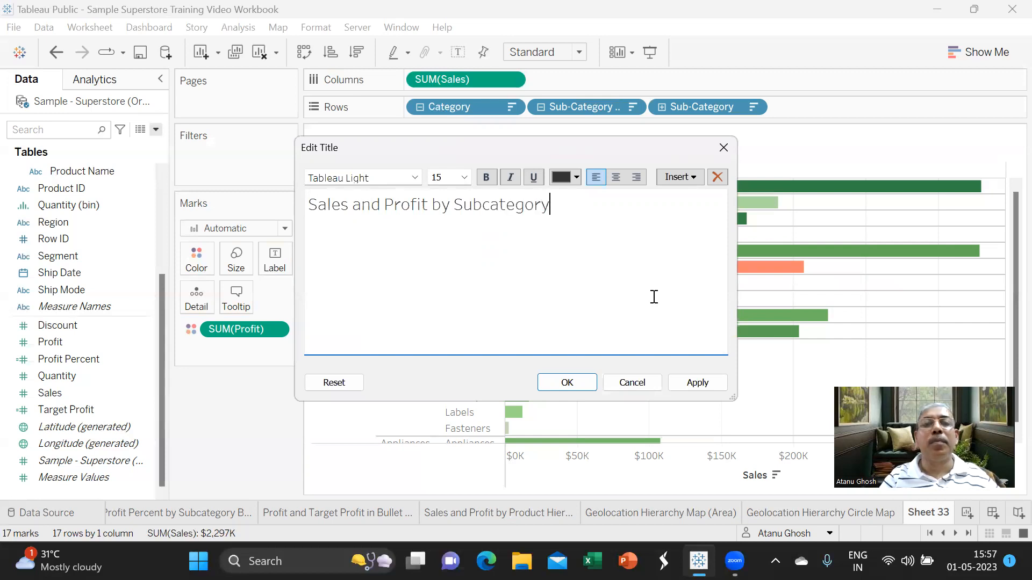
type(" Group")
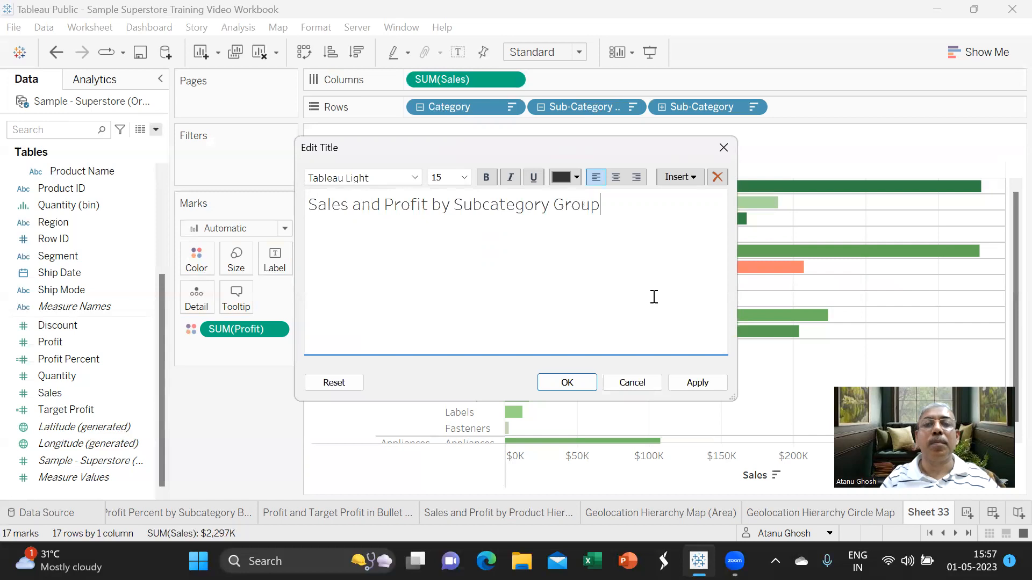
left_click(688, 384)
left_click(568, 383)
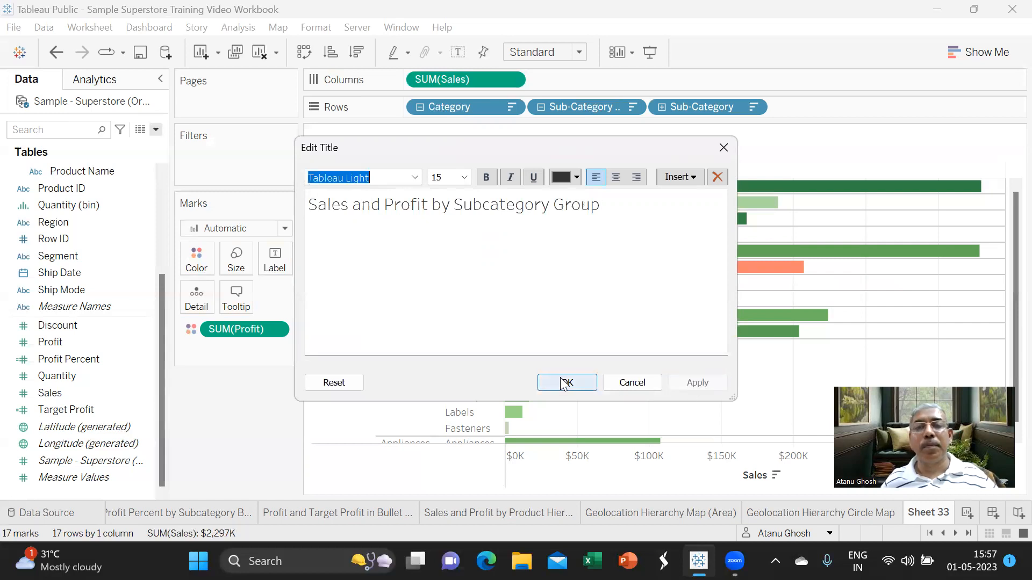
Rename the Sheet 33 worksheet as "Sales and Profit by Subcategory Group" and save the workbook to Tableau Public
double_click(922, 510)
type("Sale")
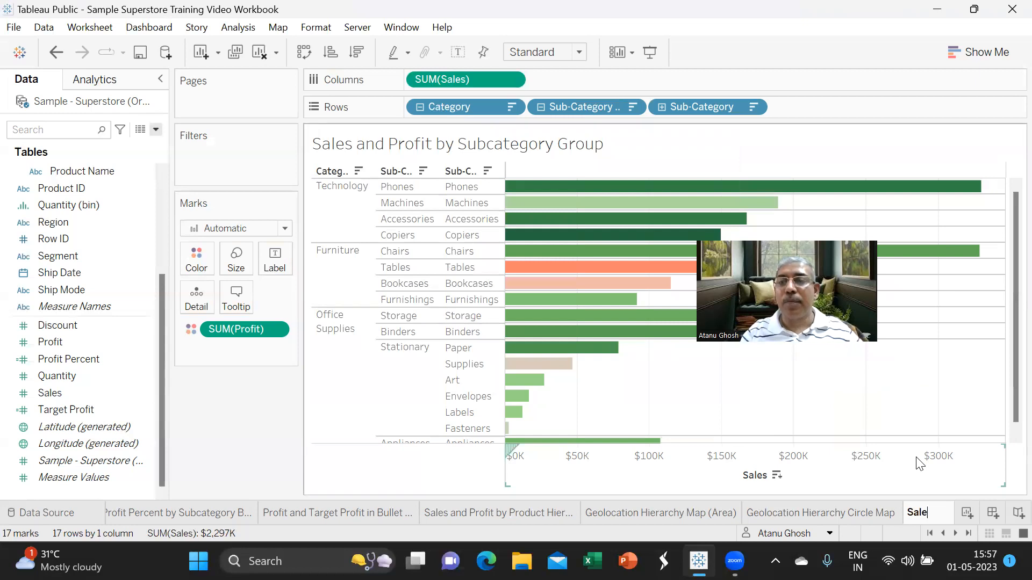
type("s and Profi")
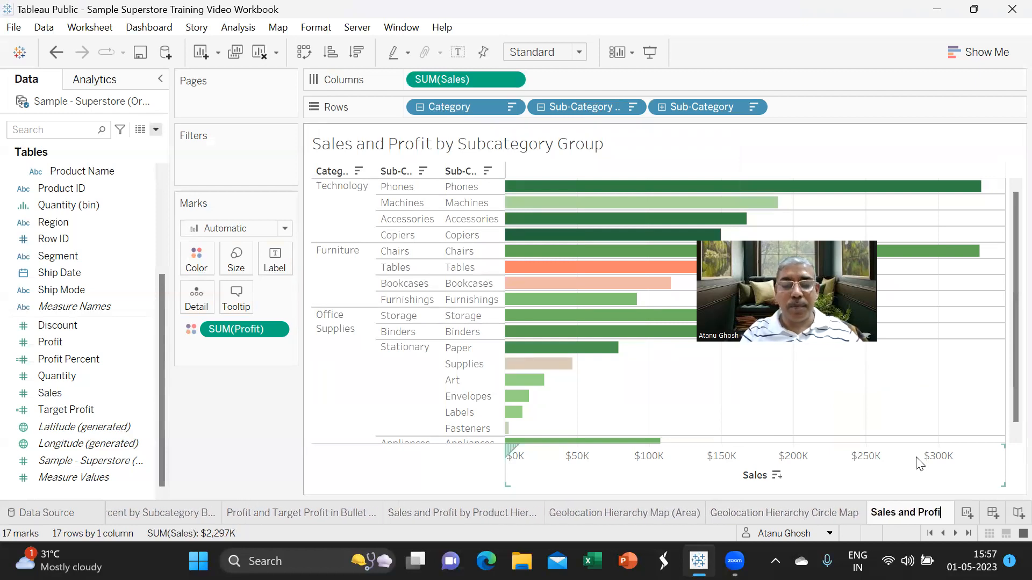
type("t by Su")
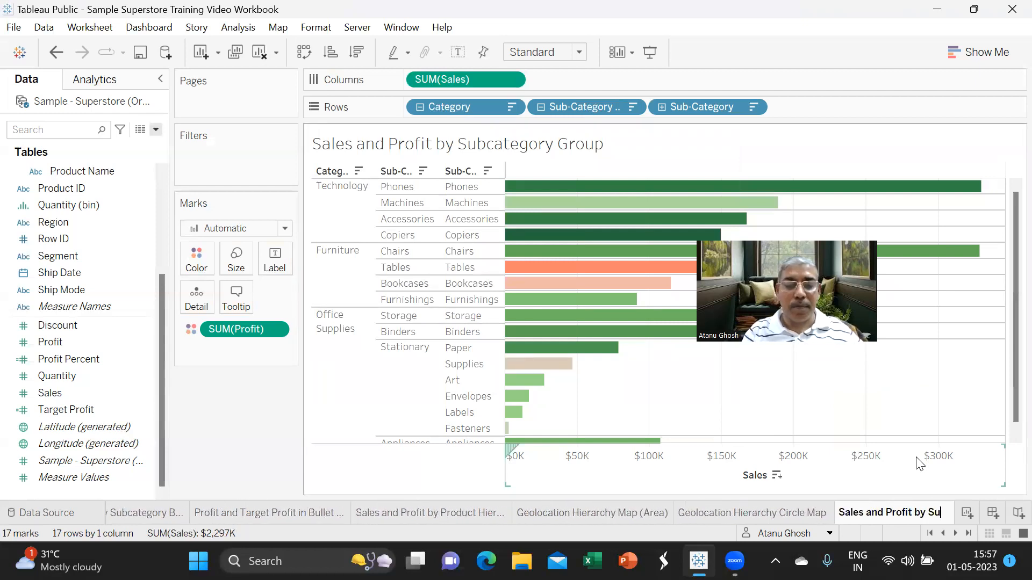
type("bcategory")
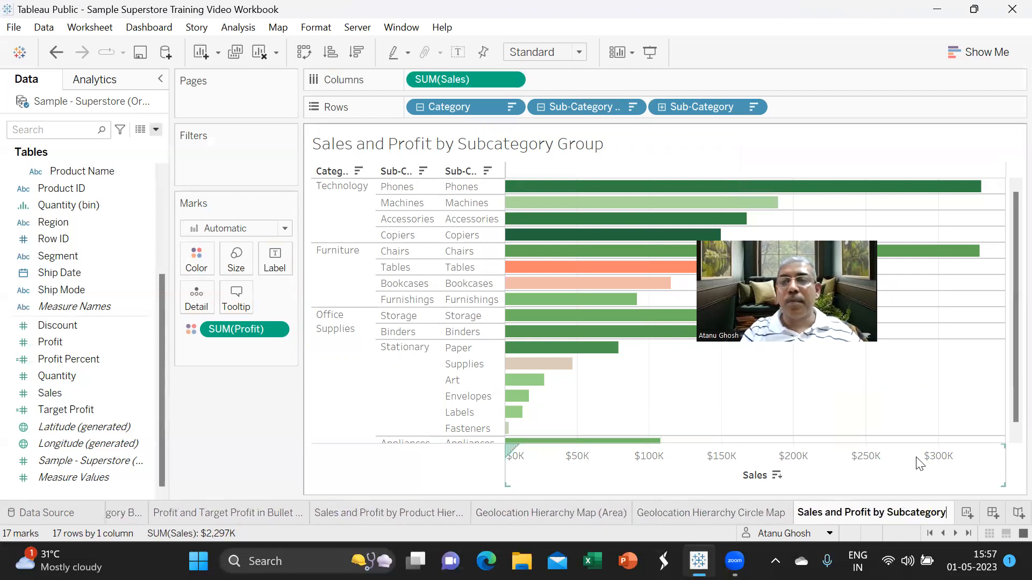
type(" Group")
key("Return")
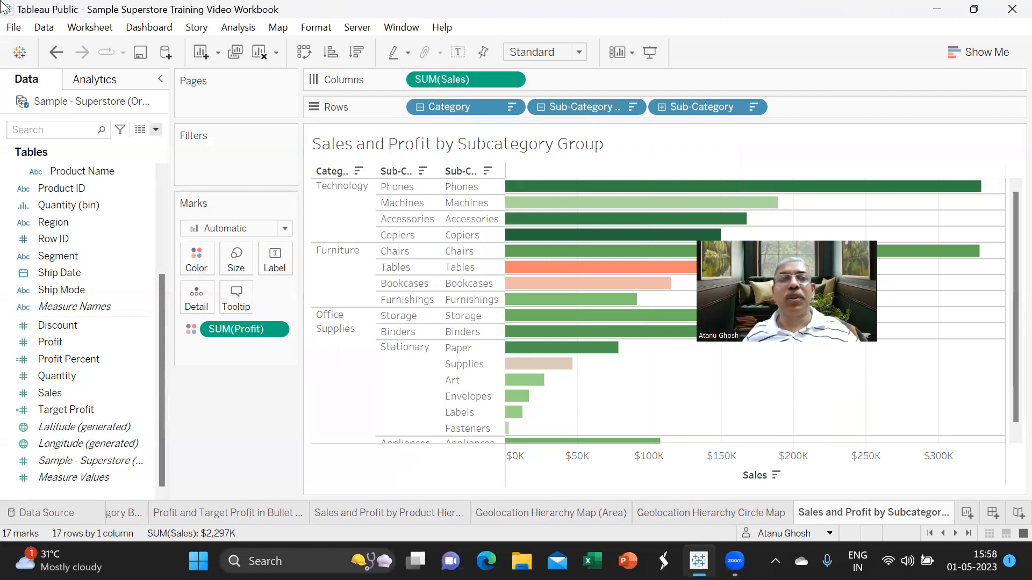
left_click(13, 29)
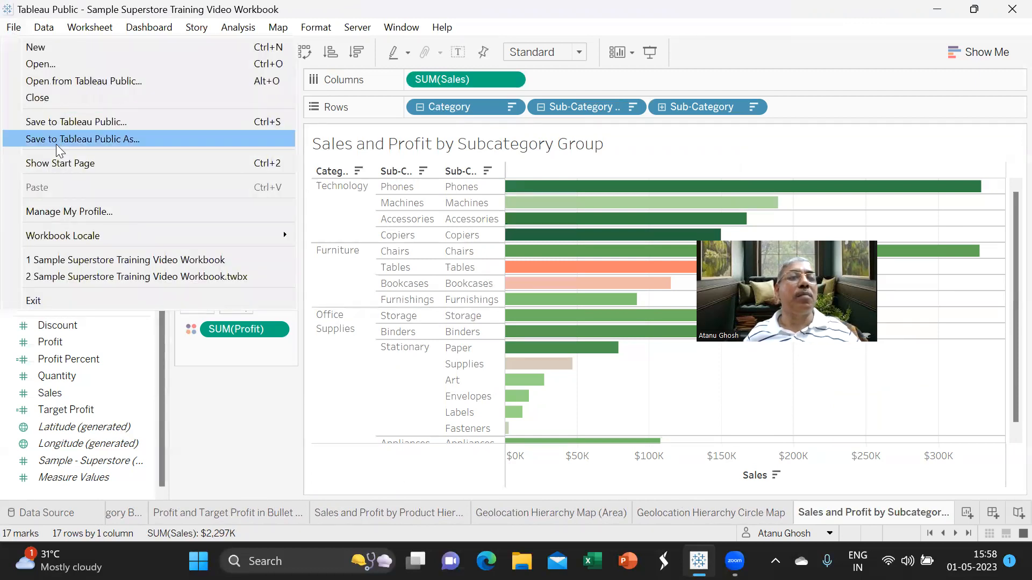
left_click(62, 132)
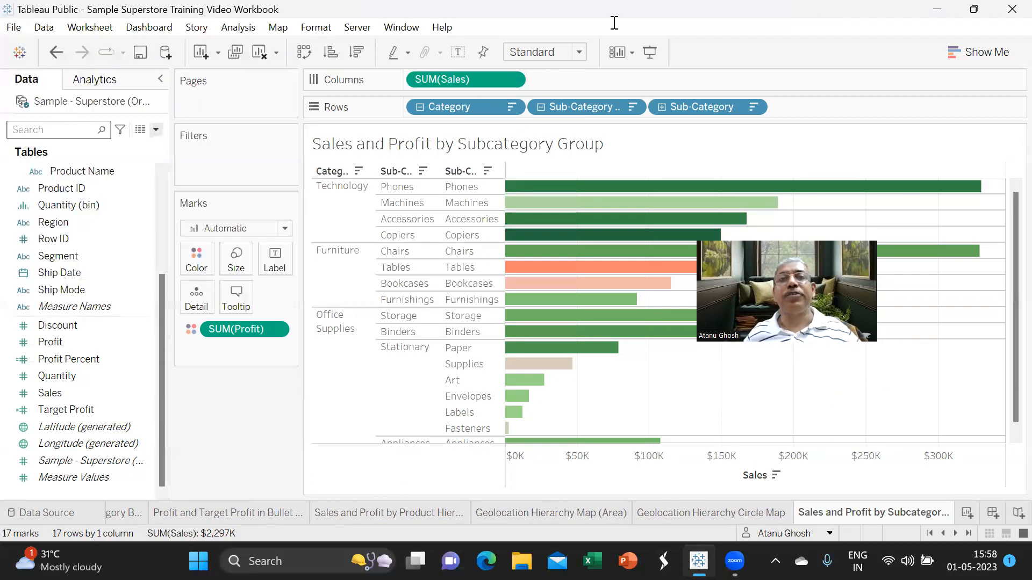